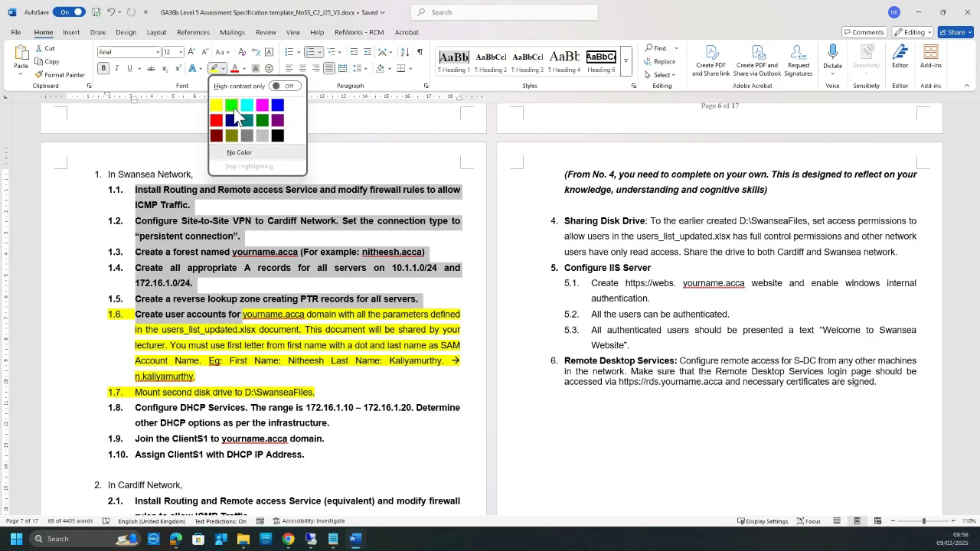
Step: Highlight the selected text in tasks 1.1 to 1.6 and all of tasks 1.8 to 1.10 in bright green
{"action": "left_click", "coordinate": [232, 105]}
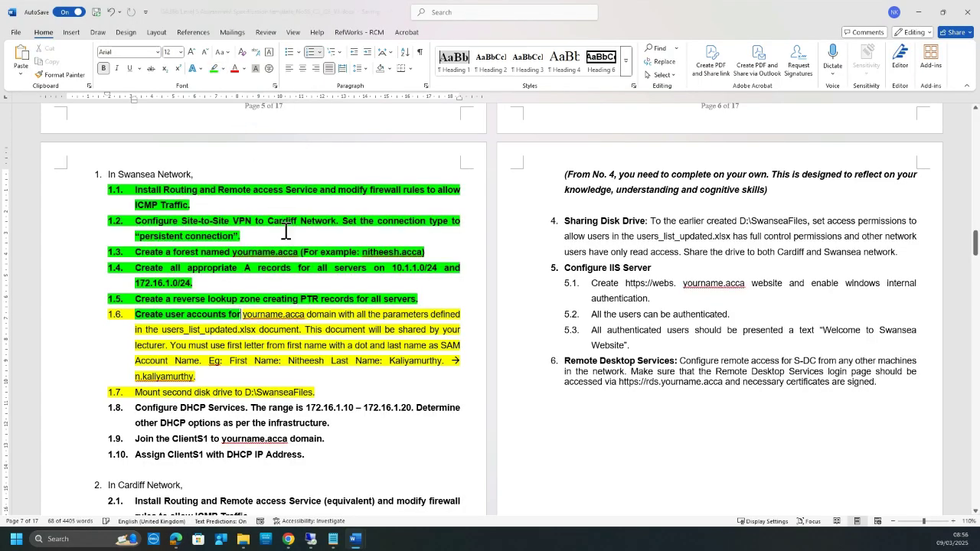
{"action": "left_click", "coordinate": [138, 408]}
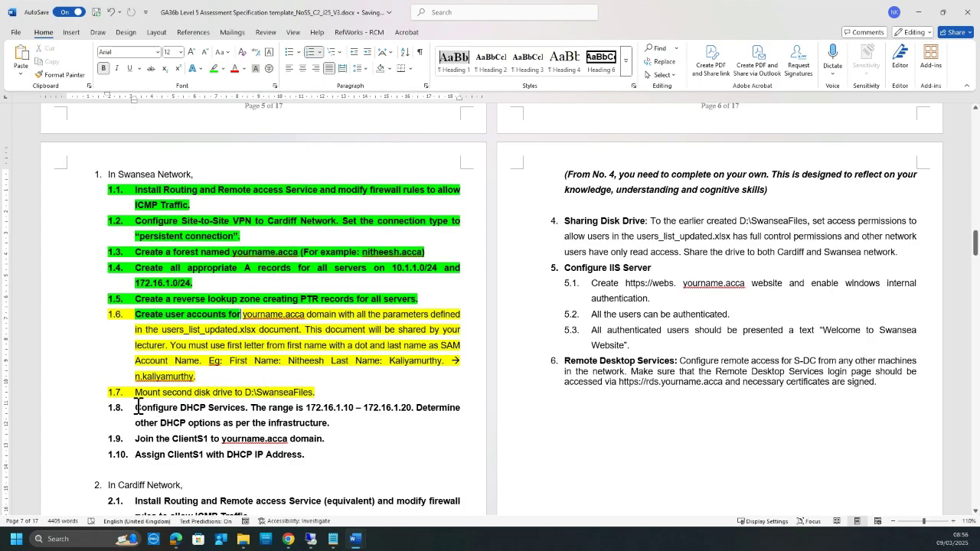
{"action": "left_click_drag", "start_coordinate": [138, 407], "coordinate": [331, 457]}
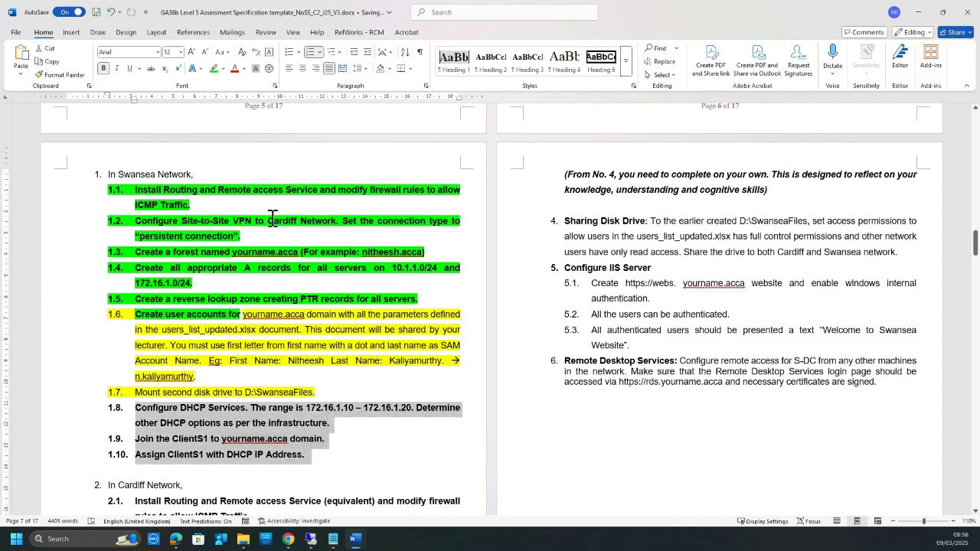
{"action": "left_click", "coordinate": [215, 68]}
{"action": "left_click", "coordinate": [252, 314]}
Step: Highlight the word "equivalent" in task 2.1 of the Cardiff Network list in bright green
{"action": "scroll", "coordinate": [252, 319], "scroll_direction": "down", "scroll_amount": 3}
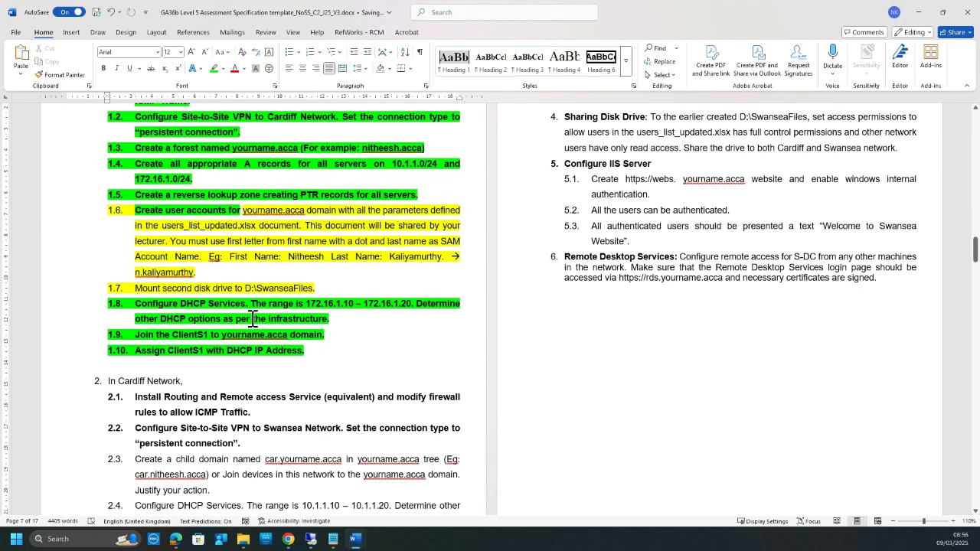
{"action": "scroll", "coordinate": [253, 318], "scroll_direction": "down", "scroll_amount": 2}
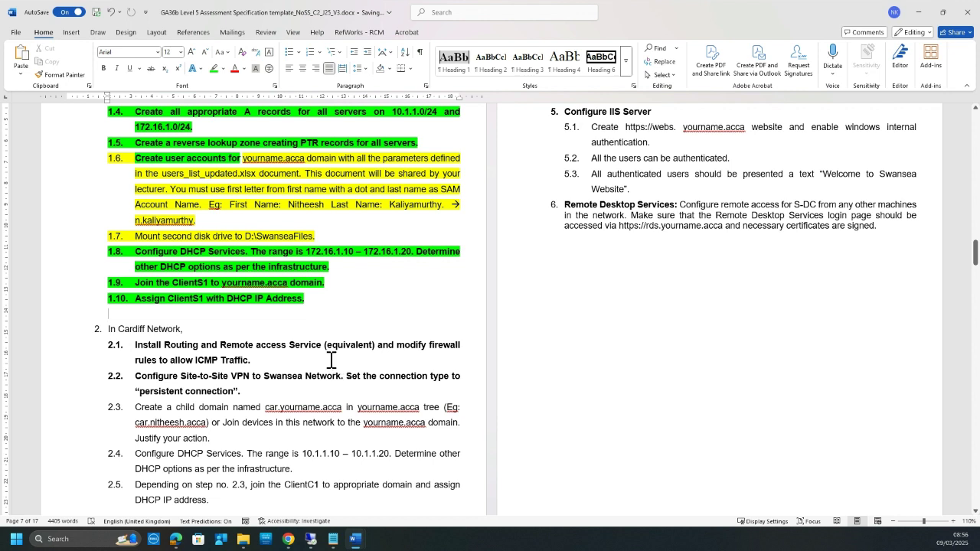
{"action": "left_click_drag", "start_coordinate": [328, 346], "coordinate": [373, 361]}
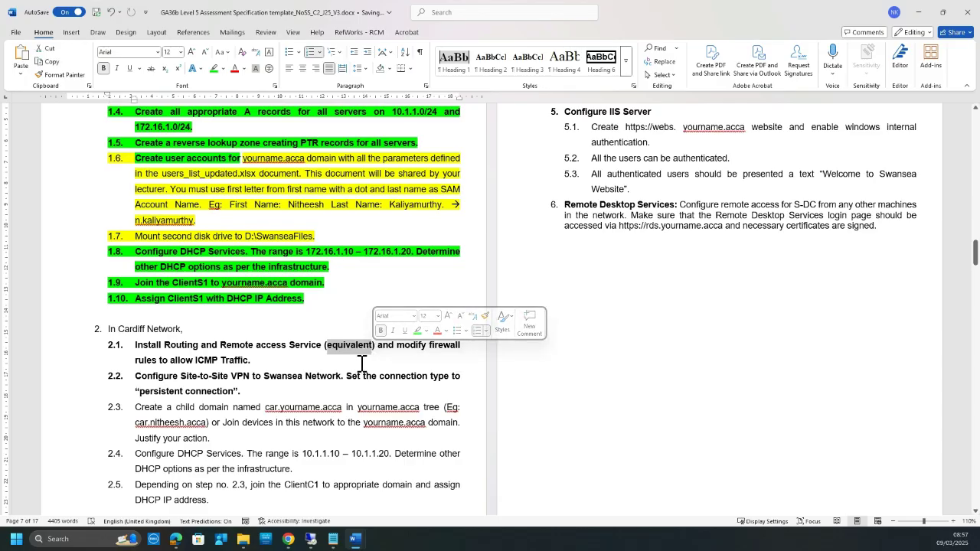
{"action": "left_click", "coordinate": [216, 73]}
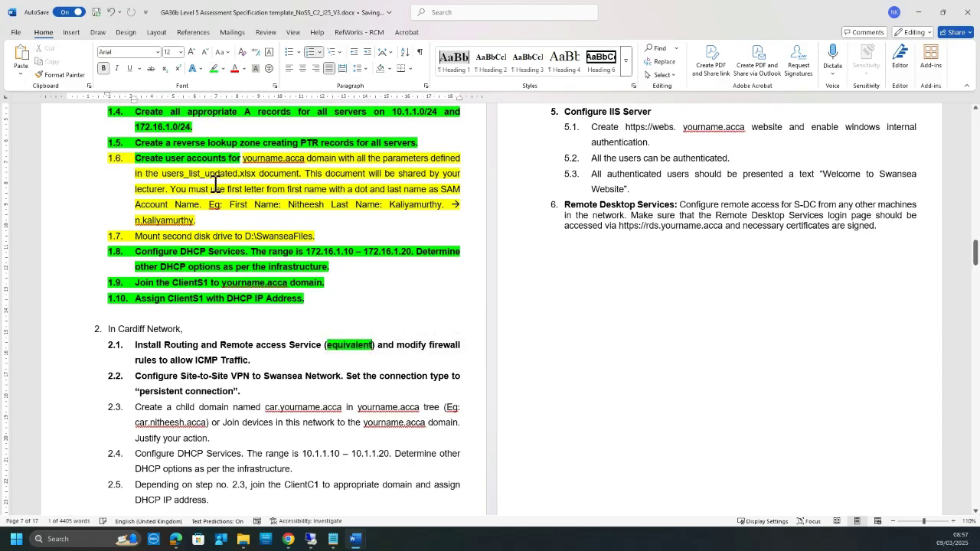
{"action": "left_click", "coordinate": [289, 323]}
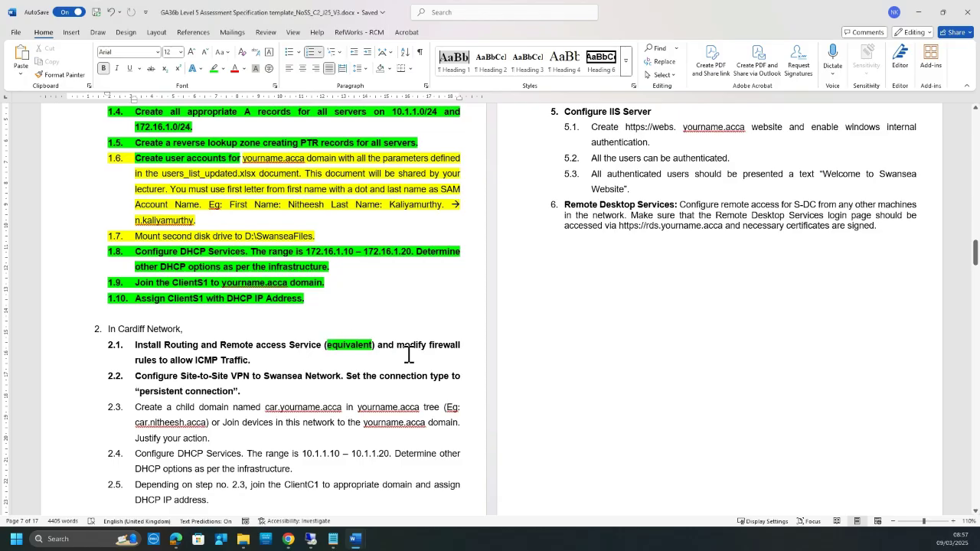
Step: Highlight "modify firewall rules to allow ICMP Traffic" in task 2.1 and the whole of task 2.2 in bright green
{"action": "left_click_drag", "start_coordinate": [397, 346], "coordinate": [247, 362]}
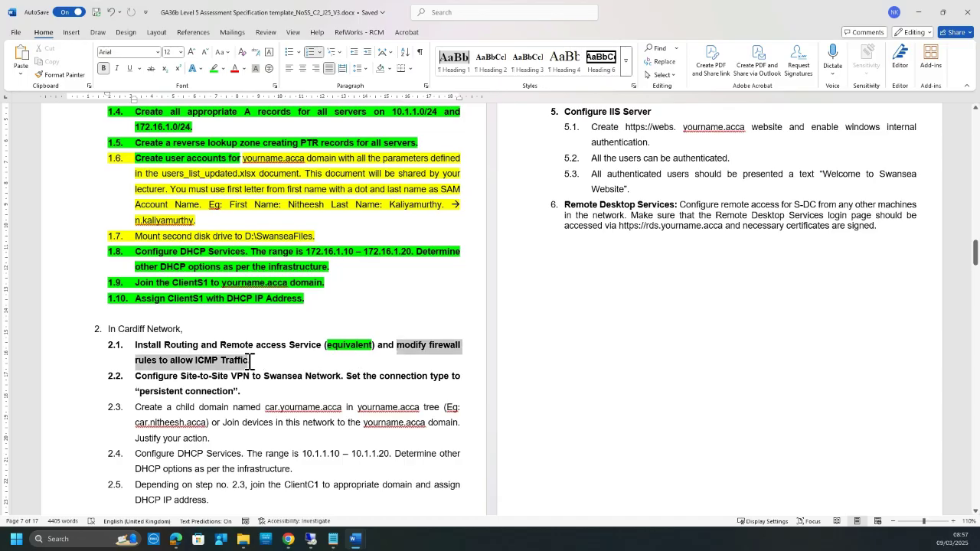
{"action": "left_click", "coordinate": [215, 72]}
{"action": "left_click", "coordinate": [293, 387]}
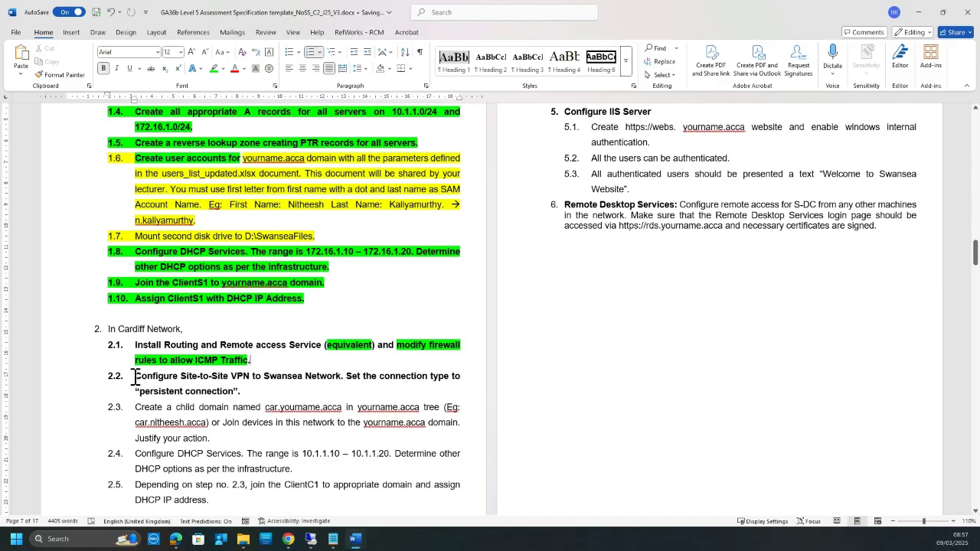
{"action": "left_click_drag", "start_coordinate": [136, 380], "coordinate": [318, 392]}
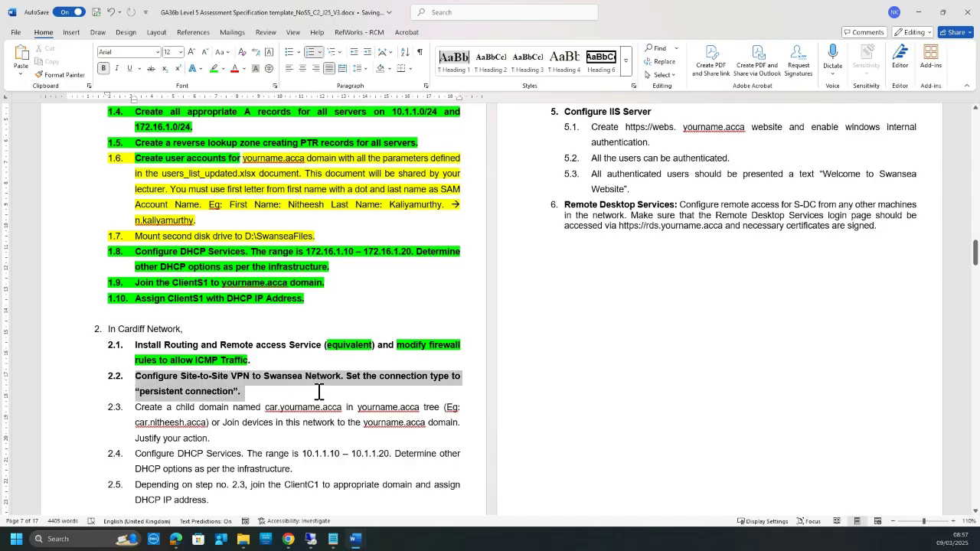
{"action": "left_click", "coordinate": [216, 68]}
Step: Highlight the child-domain option of task 2.3, from "Create a child domain" through "or", in yellow
{"action": "scroll", "coordinate": [243, 436], "scroll_direction": "down", "scroll_amount": 1}
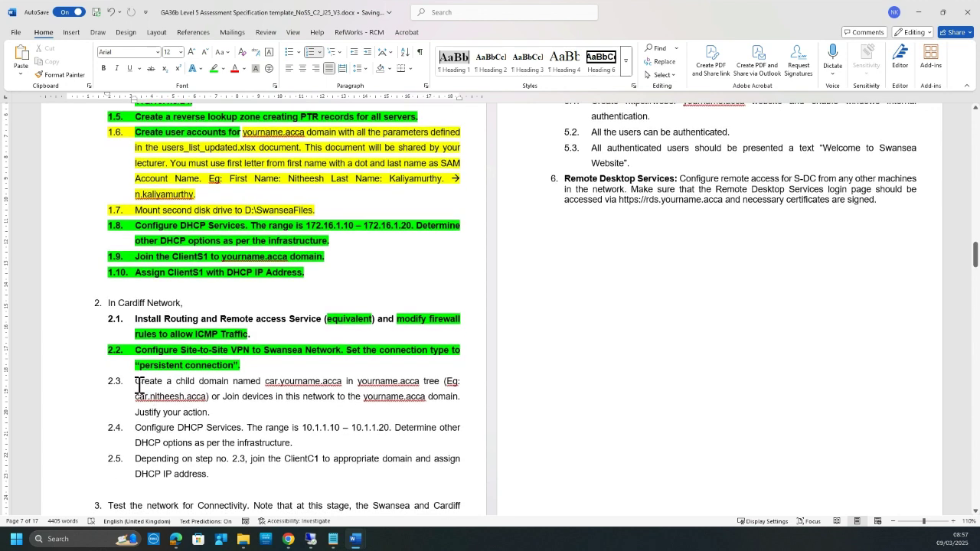
{"action": "left_click_drag", "start_coordinate": [157, 383], "coordinate": [221, 398]}
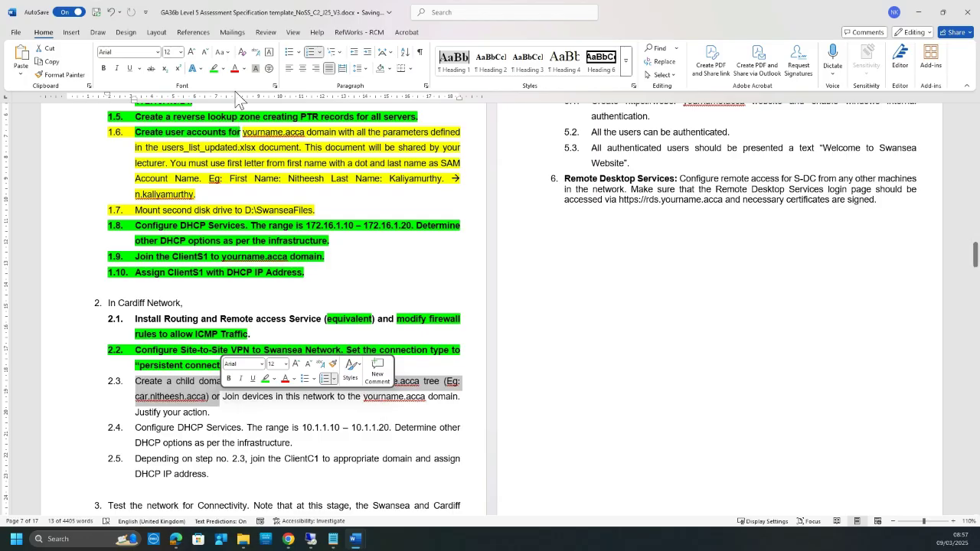
{"action": "left_click", "coordinate": [223, 69]}
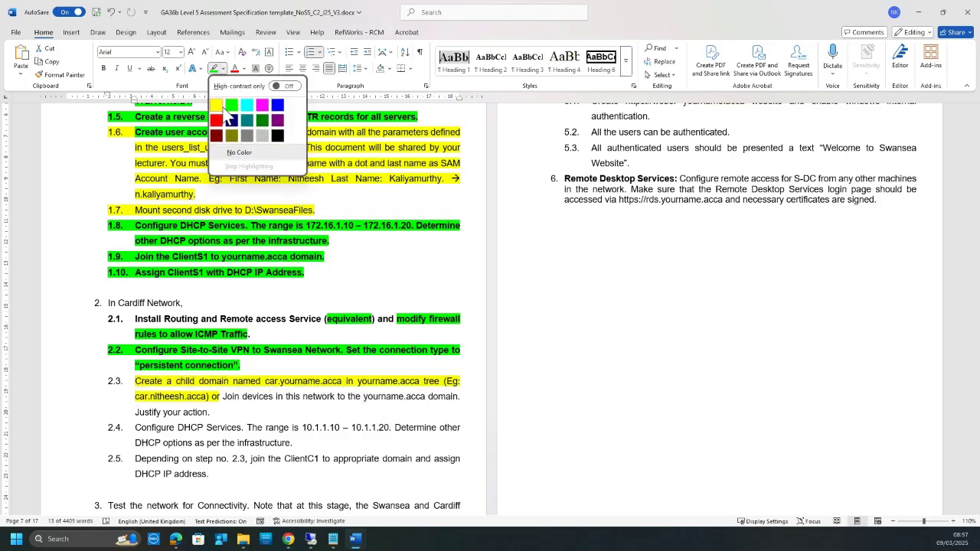
{"action": "key", "text": "Escape"}
{"action": "left_click", "coordinate": [234, 402]}
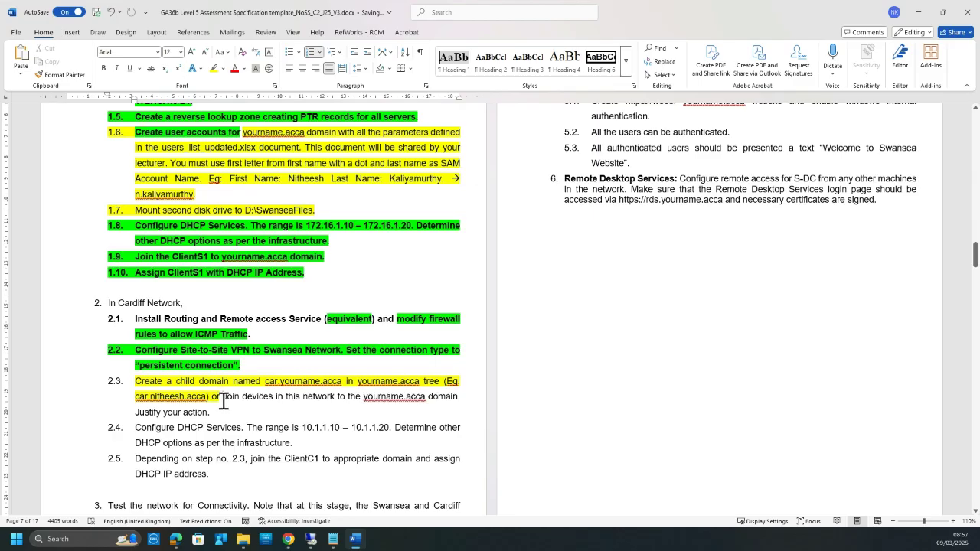
Step: Highlight the rest of task 2.3, from "Join devices in this network" to "Justify your action.", in bright green
{"action": "left_click_drag", "start_coordinate": [224, 397], "coordinate": [212, 414]}
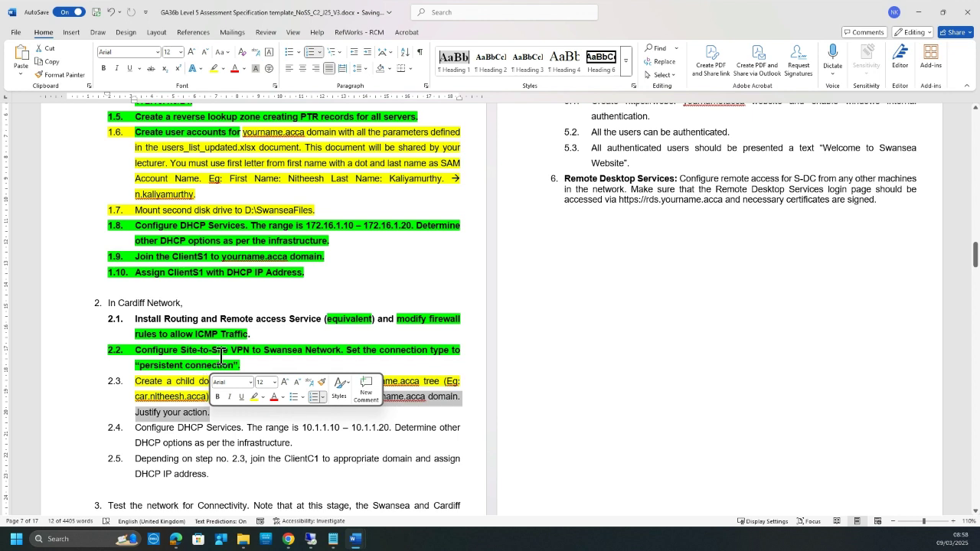
{"action": "left_click", "coordinate": [223, 69]}
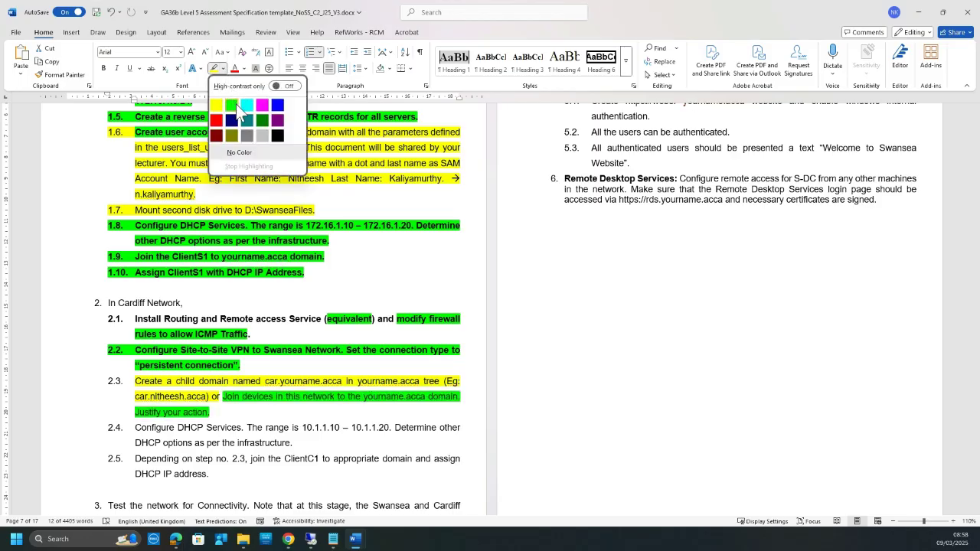
{"action": "left_click", "coordinate": [236, 105]}
{"action": "left_click", "coordinate": [276, 406]}
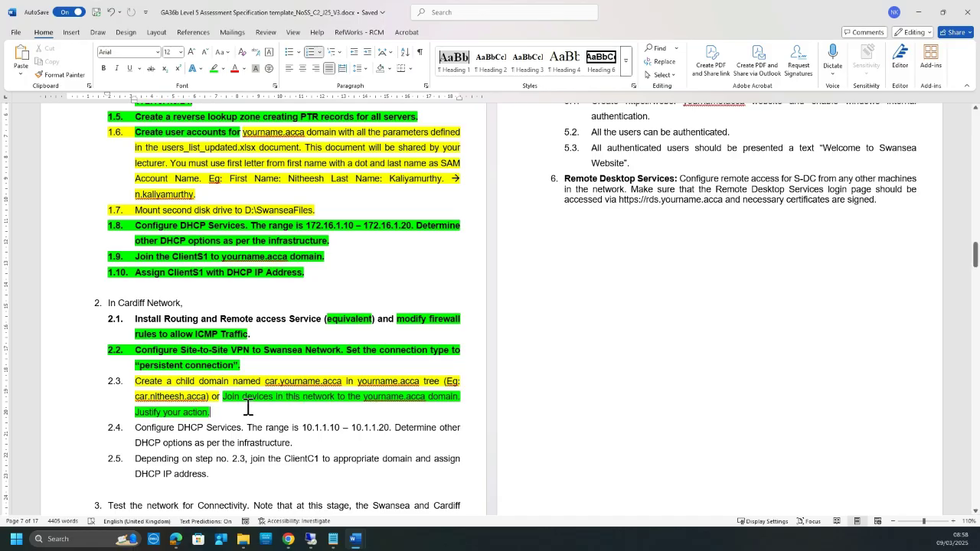
Step: Highlight the whole of task 2.4 about configuring DHCP Services in bright green
{"action": "scroll", "coordinate": [224, 403], "scroll_direction": "down", "scroll_amount": 1}
{"action": "scroll", "coordinate": [249, 399], "scroll_direction": "down", "scroll_amount": 2}
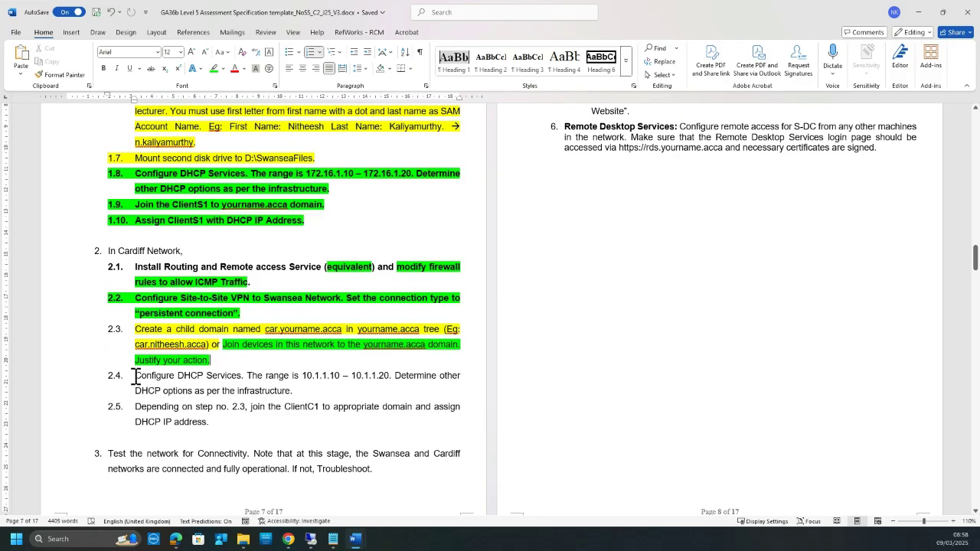
{"action": "left_click_drag", "start_coordinate": [135, 375], "coordinate": [314, 391]}
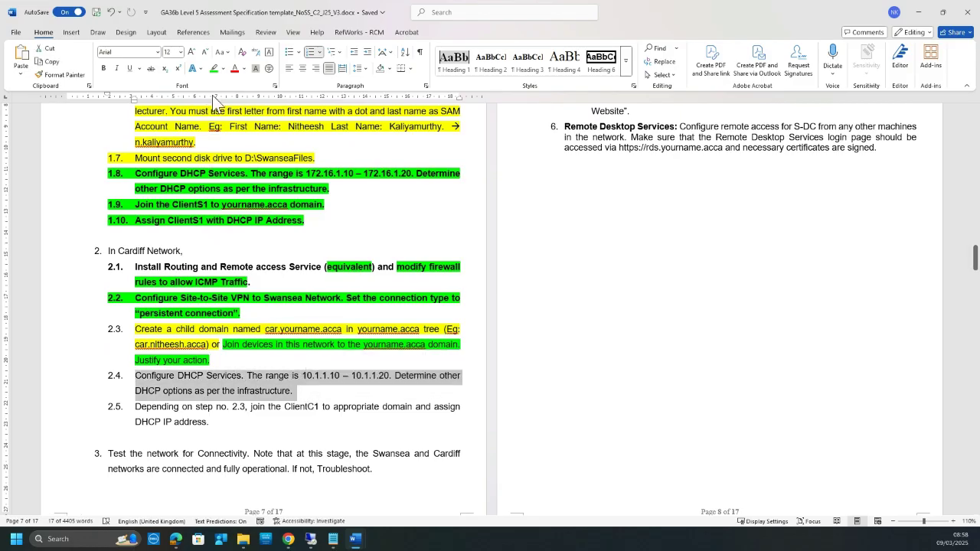
{"action": "left_click", "coordinate": [214, 68]}
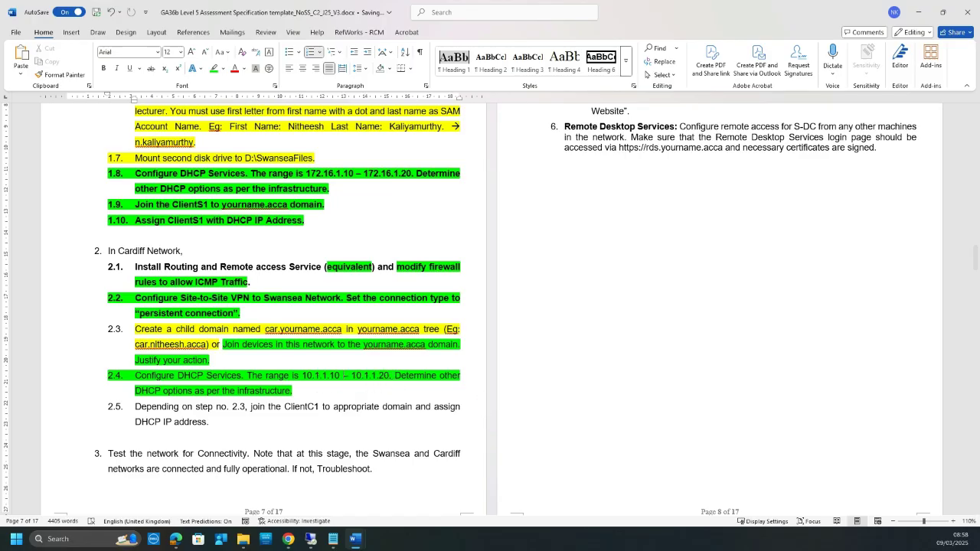
Step: Highlight "and assign DHCP IP address." in task 2.5 in bright green
{"action": "mouse_move", "coordinate": [976, 264]}
{"action": "left_mouse_down"}
{"action": "mouse_move", "coordinate": [976, 207]}
{"action": "mouse_move", "coordinate": [973, 280]}
{"action": "mouse_move", "coordinate": [973, 265]}
{"action": "left_mouse_up"}
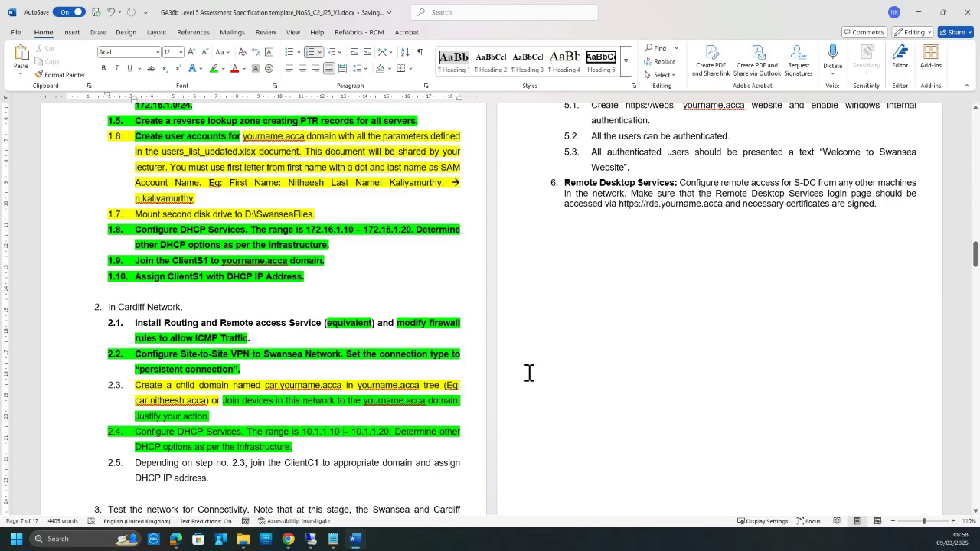
{"action": "scroll", "coordinate": [429, 379], "scroll_direction": "down", "scroll_amount": 1}
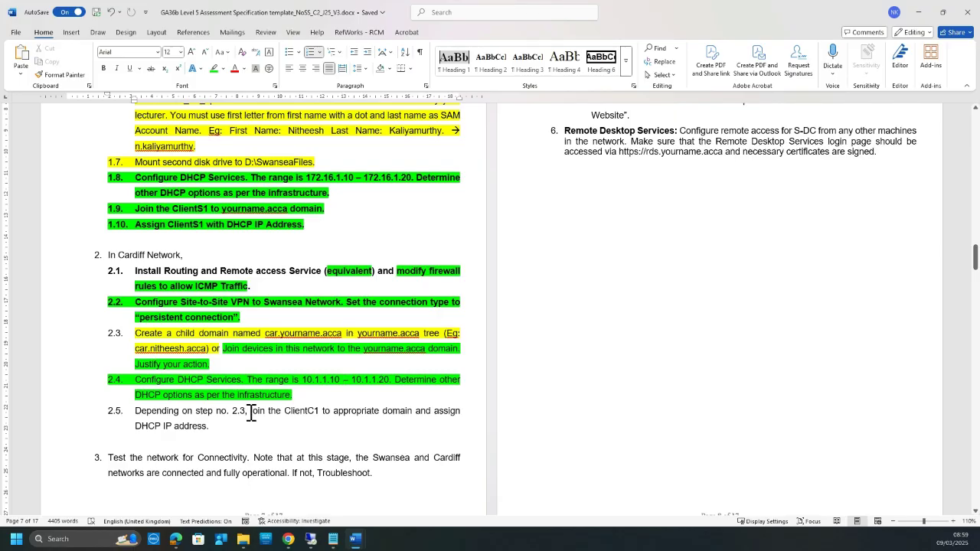
{"action": "left_click_drag", "start_coordinate": [251, 413], "coordinate": [217, 425]}
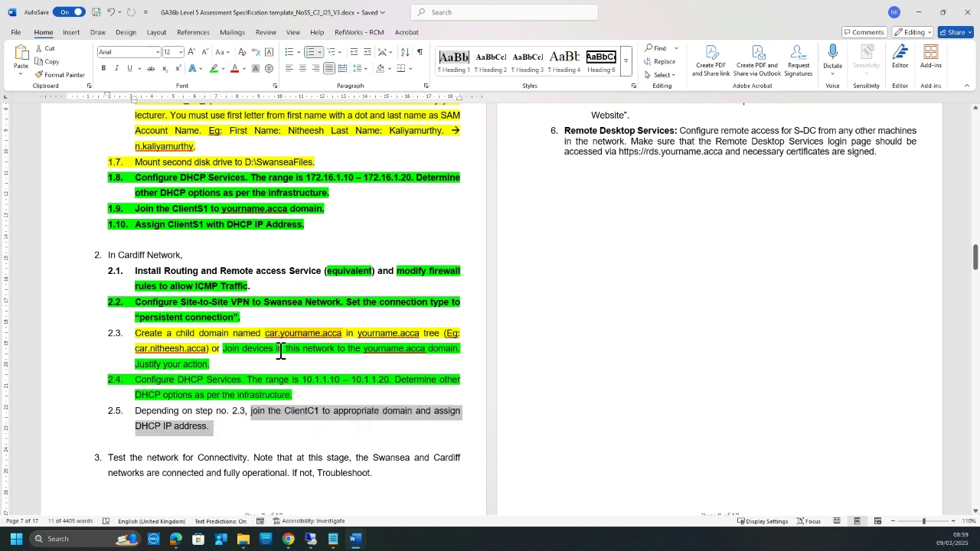
{"action": "left_click", "coordinate": [291, 423]}
{"action": "left_click", "coordinate": [421, 414], "text": "shift"}
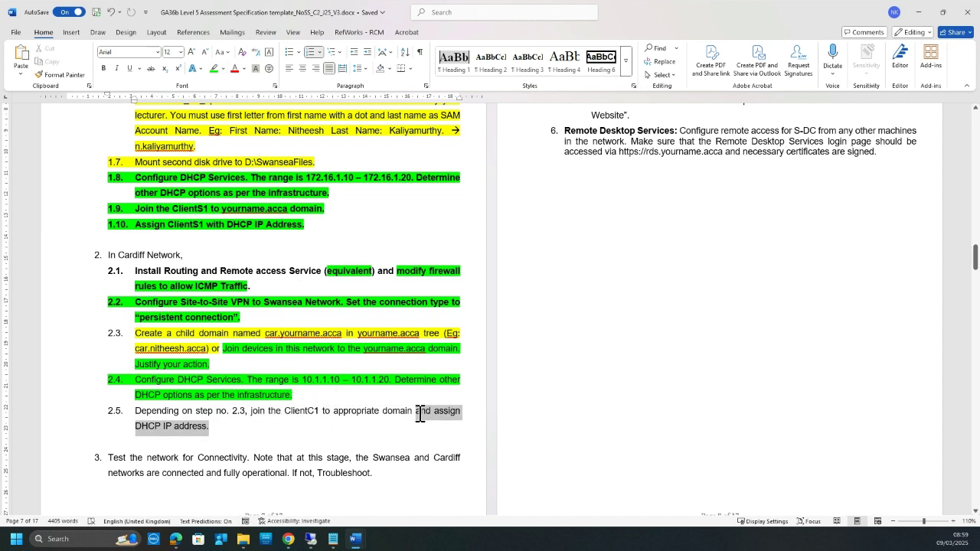
{"action": "left_click", "coordinate": [195, 69]}
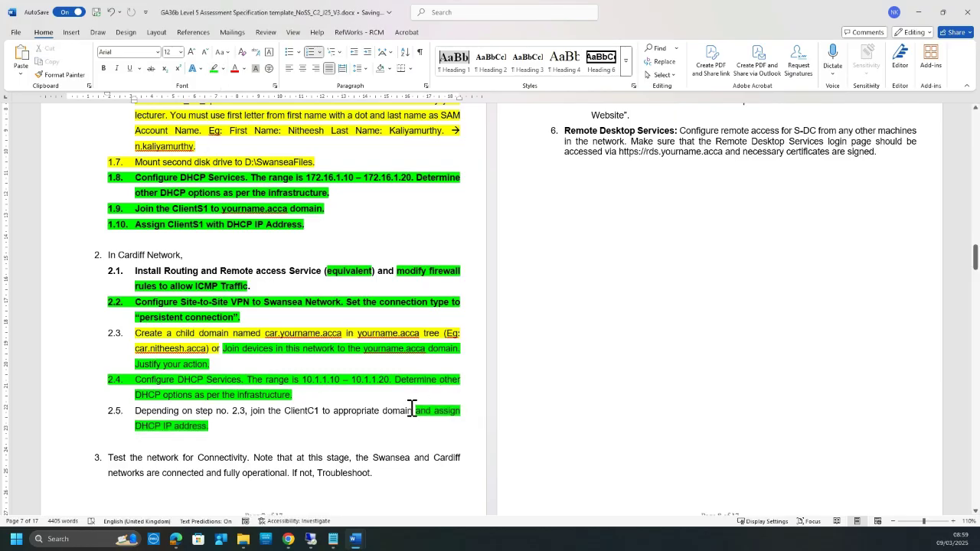
Step: Highlight "join the ClientC1 to appropriate domain" in task 2.5 in yellow
{"action": "left_click_drag", "start_coordinate": [412, 411], "coordinate": [255, 414]}
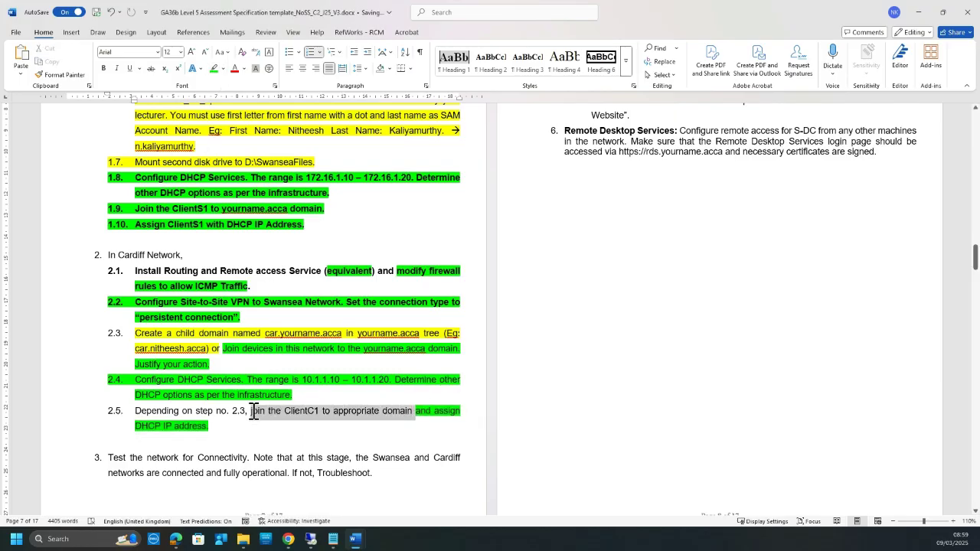
{"action": "left_click", "coordinate": [224, 69]}
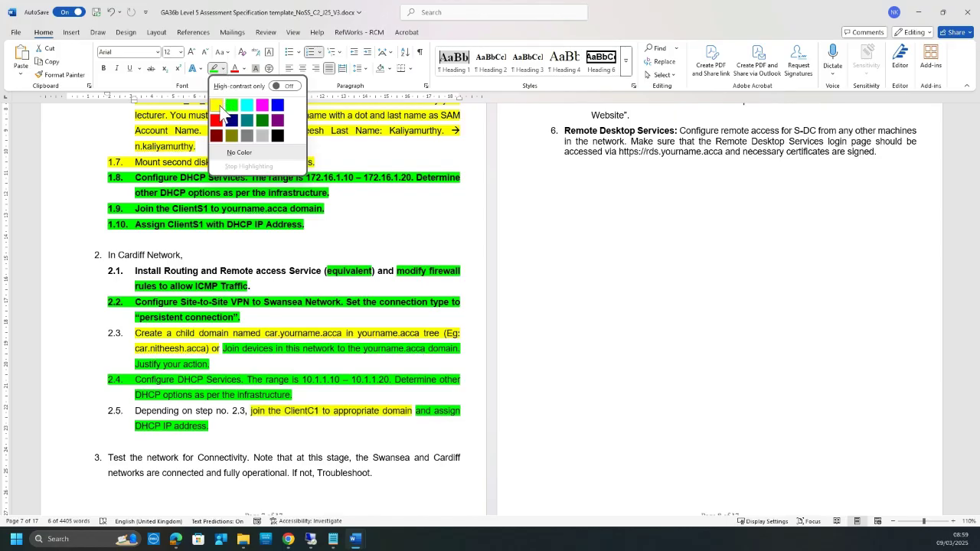
{"action": "left_click", "coordinate": [219, 109]}
{"action": "left_click", "coordinate": [324, 458]}
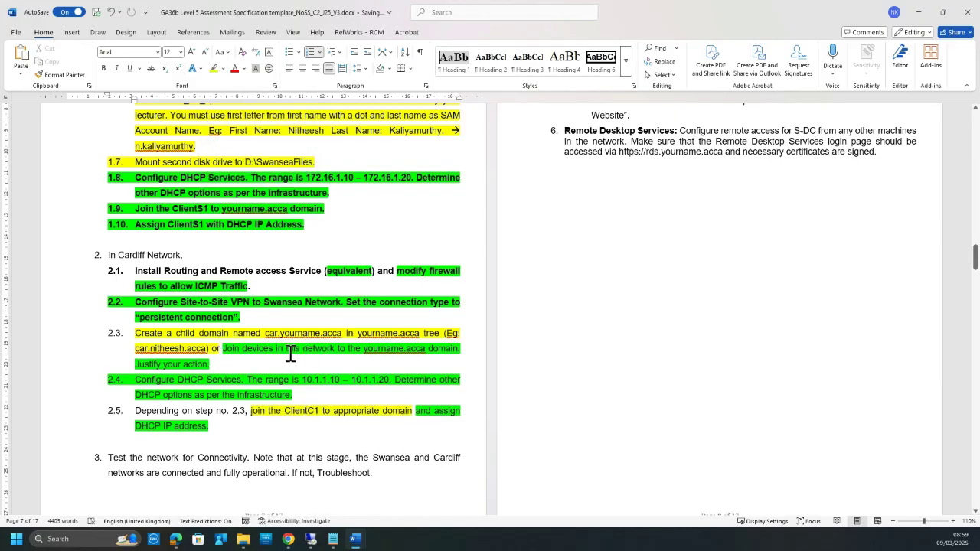
Step: Review the highlighted Swansea and Cardiff tasks and read task 3 about testing network connectivity
{"action": "scroll", "coordinate": [306, 367], "scroll_direction": "down", "scroll_amount": 2}
{"action": "scroll", "coordinate": [324, 386], "scroll_direction": "up", "scroll_amount": 1}
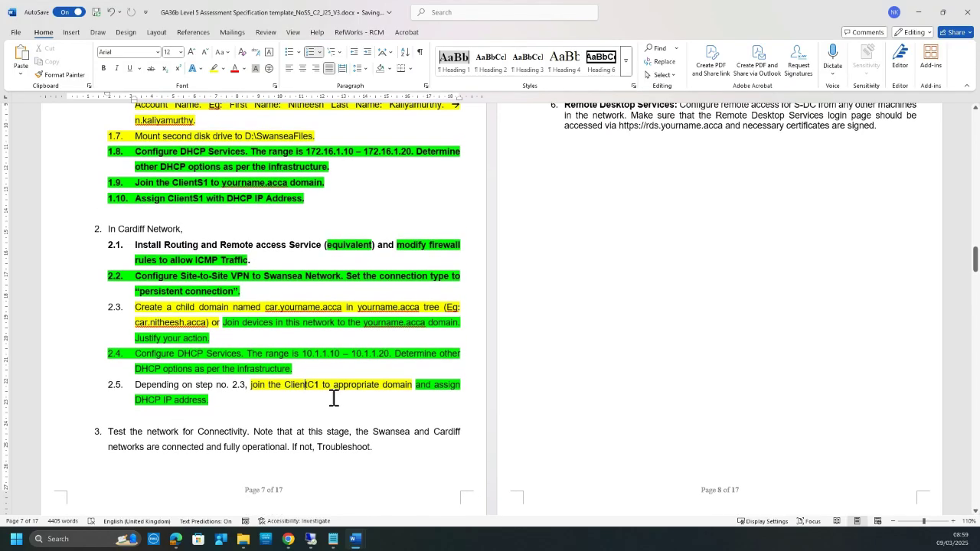
{"action": "scroll", "coordinate": [334, 398], "scroll_direction": "up", "scroll_amount": 5}
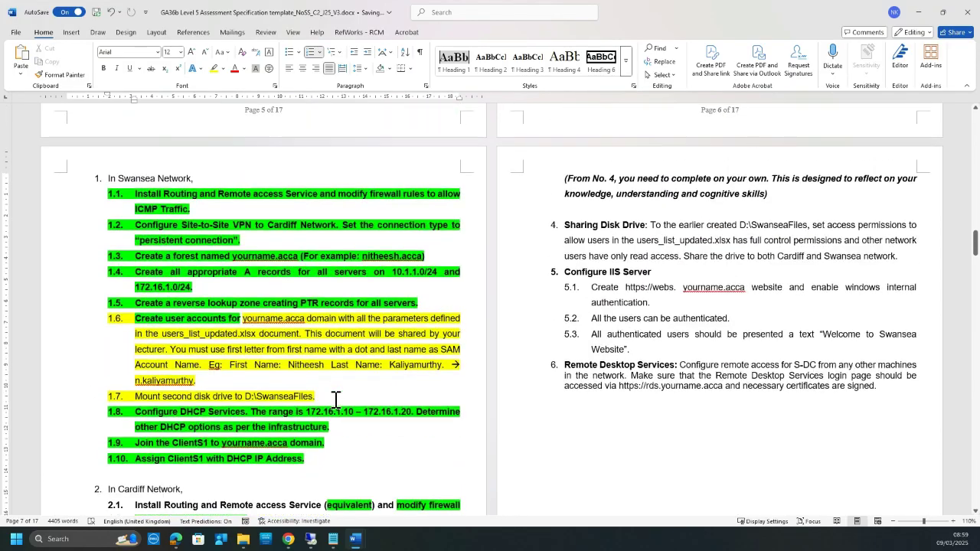
{"action": "scroll", "coordinate": [335, 399], "scroll_direction": "down", "scroll_amount": 5}
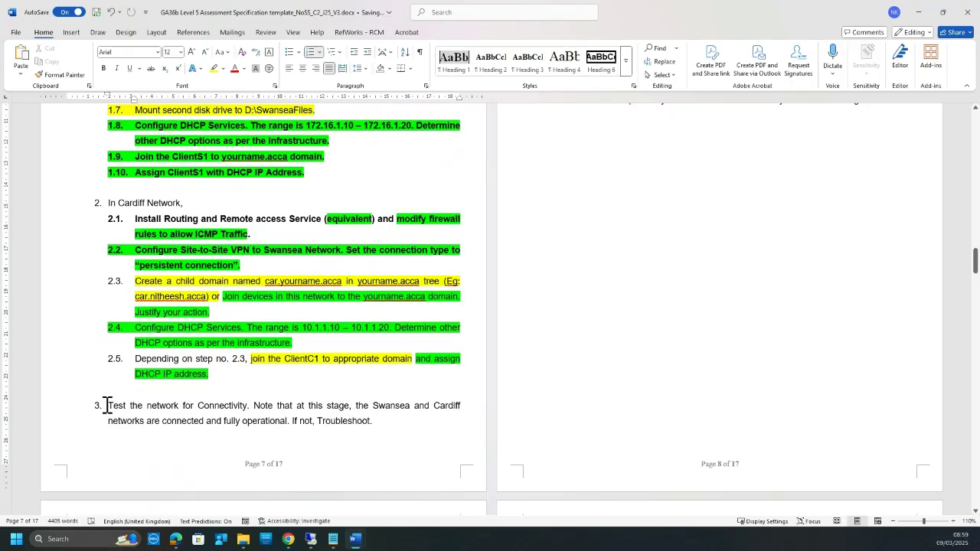
{"action": "left_click_drag", "start_coordinate": [107, 406], "coordinate": [372, 422]}
{"action": "left_click", "coordinate": [393, 430]}
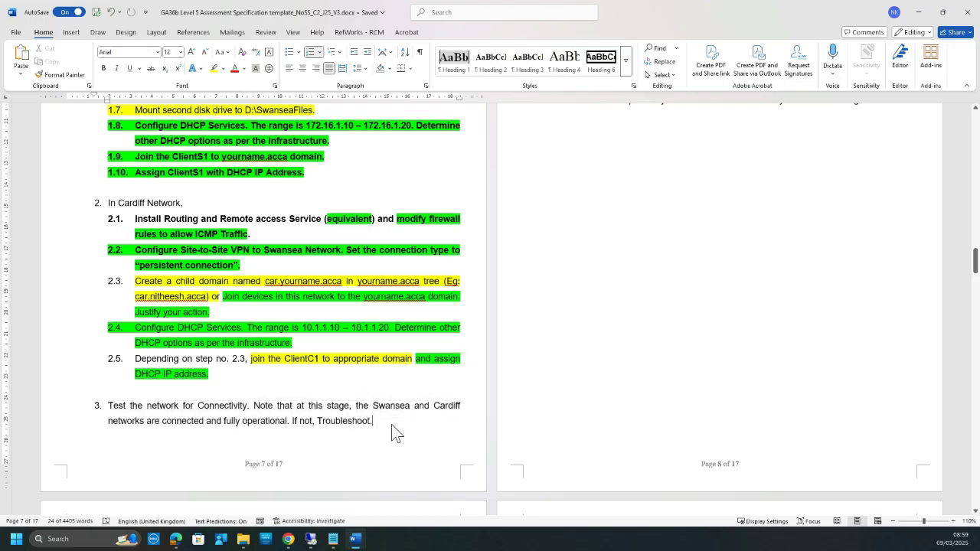
Step: Switch to the S-DC virtual machine, run ipconfig in a command prompt and examine the addresses of its network adapters
{"action": "left_click", "coordinate": [310, 540]}
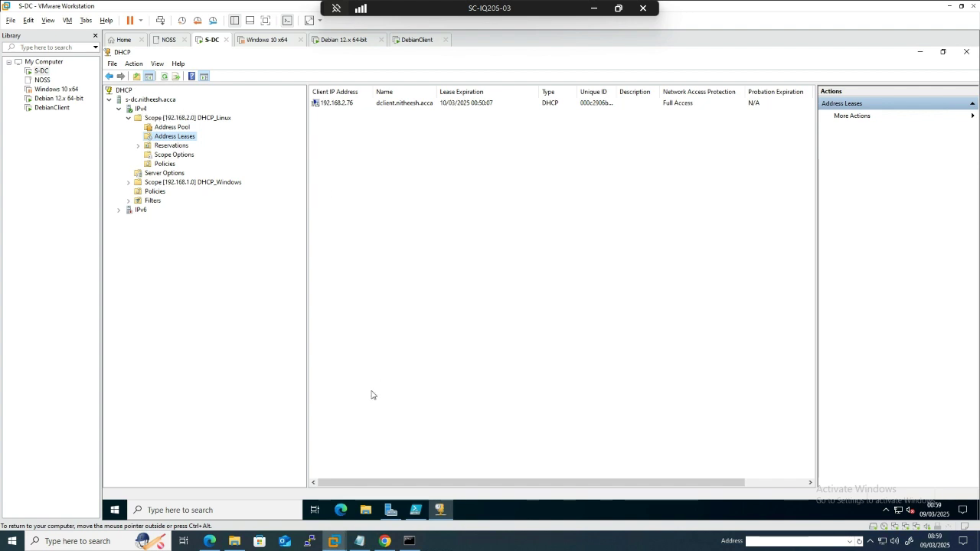
{"action": "key", "text": "super+r"}
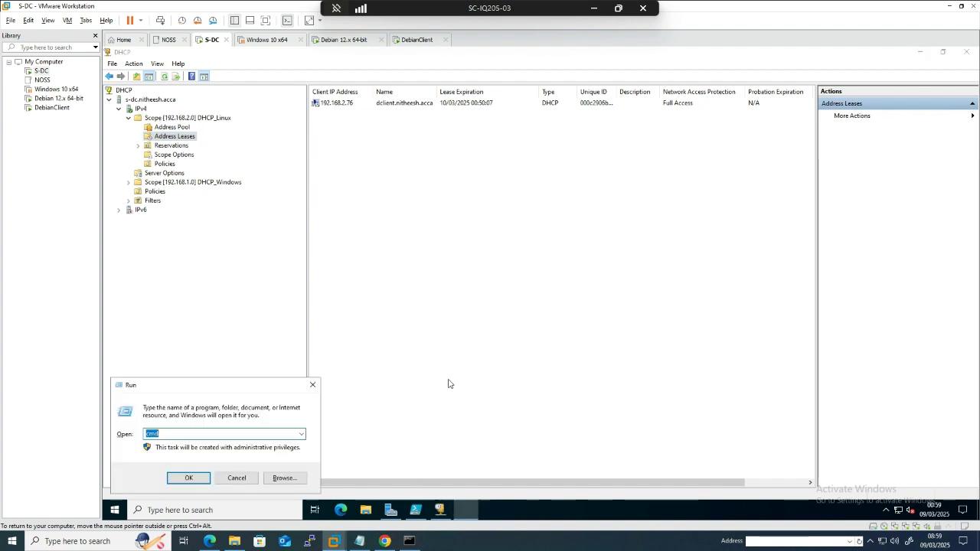
{"action": "key", "text": "Return"}
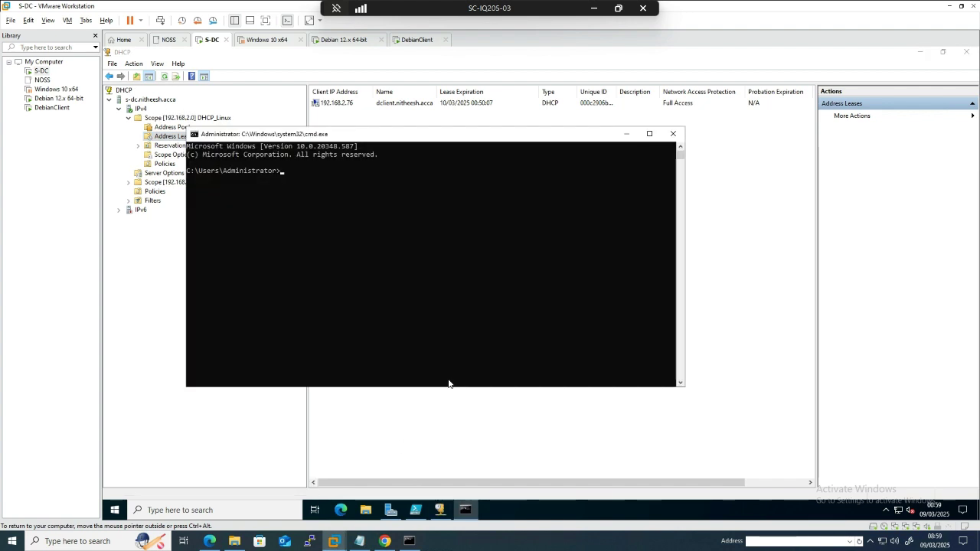
{"action": "type", "text": "ipconfig"}
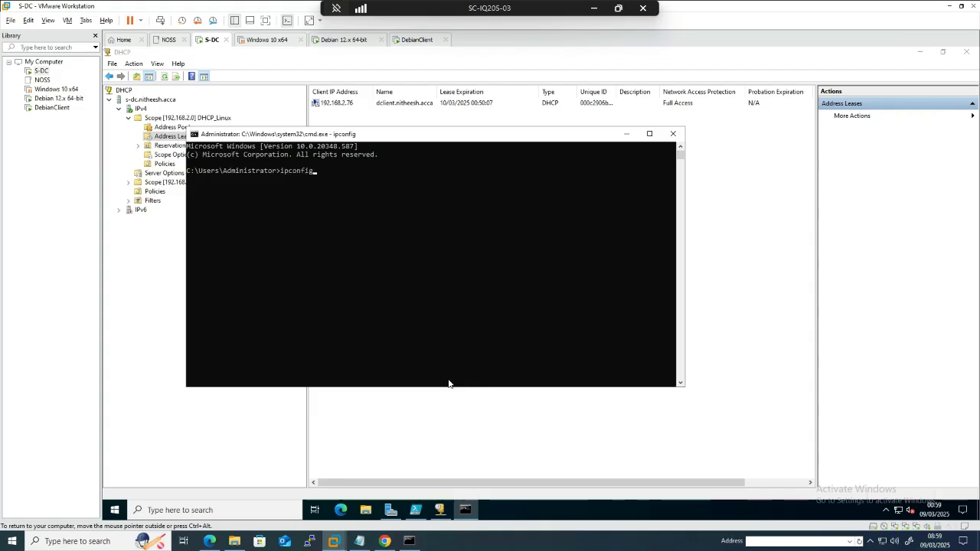
{"action": "key", "text": "Return"}
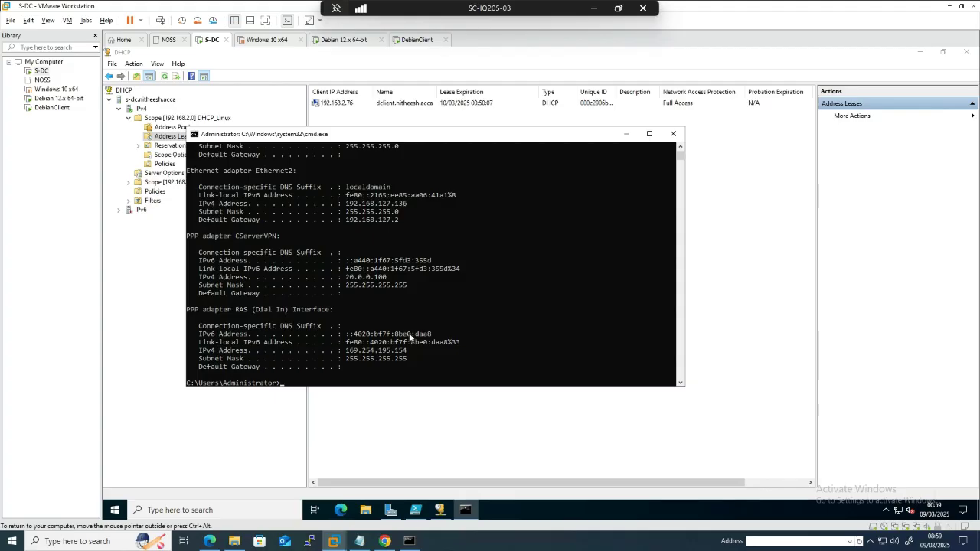
{"action": "scroll", "coordinate": [352, 324], "scroll_direction": "up", "scroll_amount": 1}
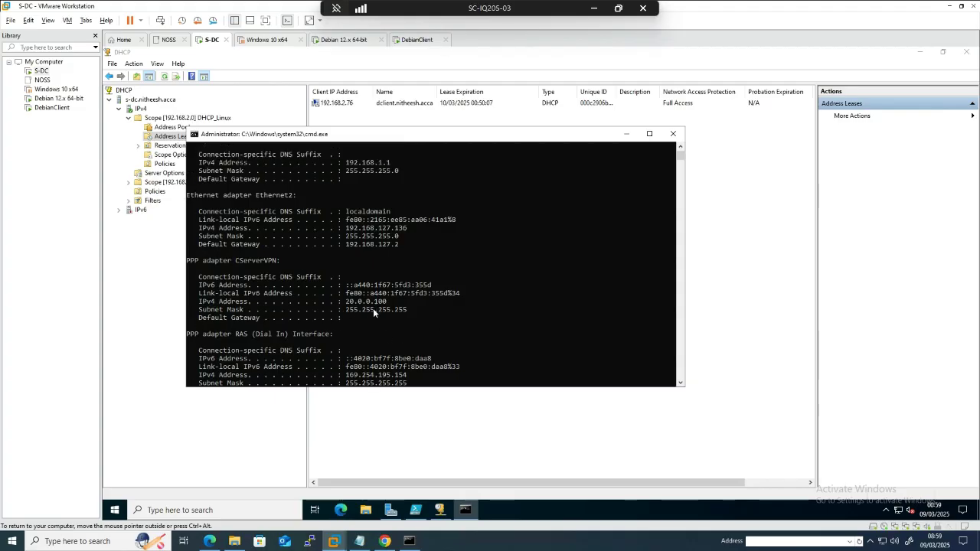
{"action": "scroll", "coordinate": [377, 310], "scroll_direction": "up", "scroll_amount": 2}
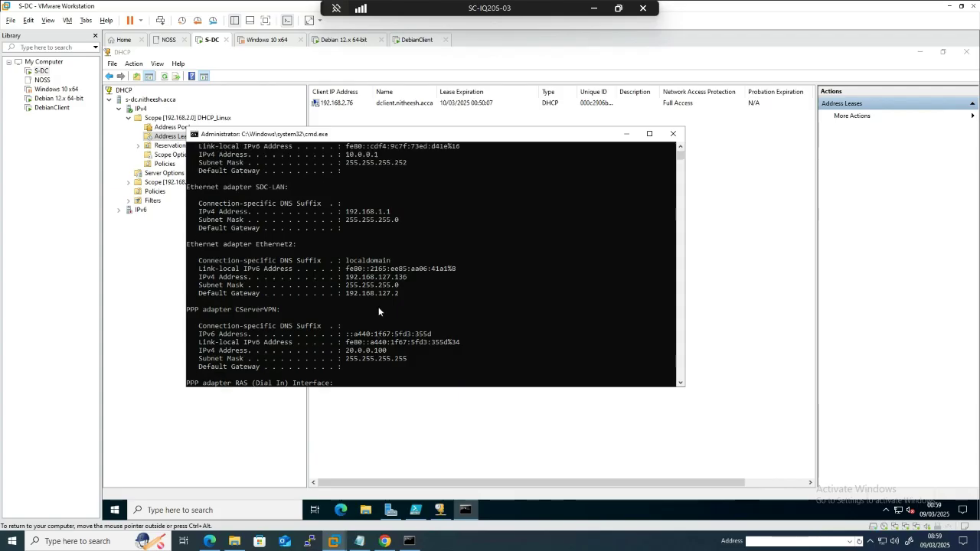
{"action": "scroll", "coordinate": [378, 311], "scroll_direction": "up", "scroll_amount": 2}
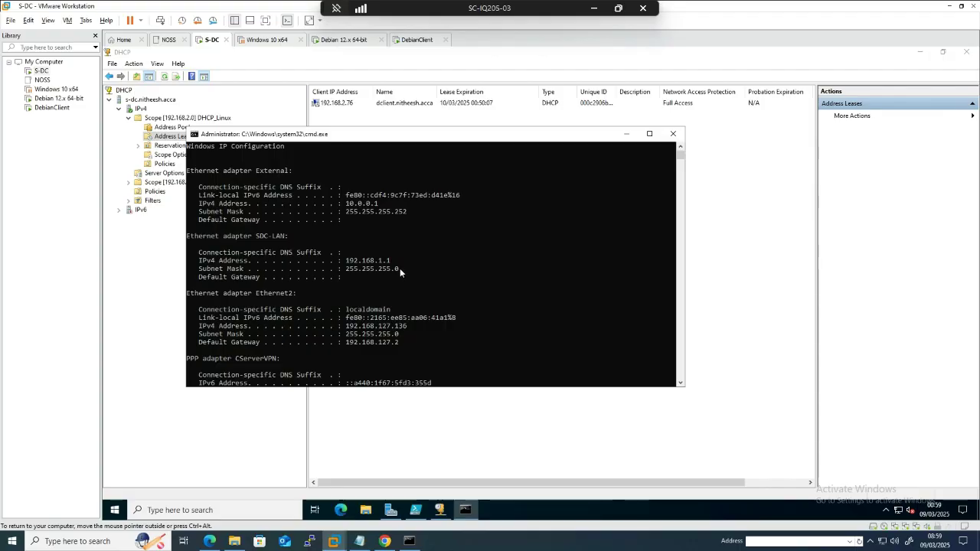
{"action": "scroll", "coordinate": [400, 269], "scroll_direction": "down", "scroll_amount": 9}
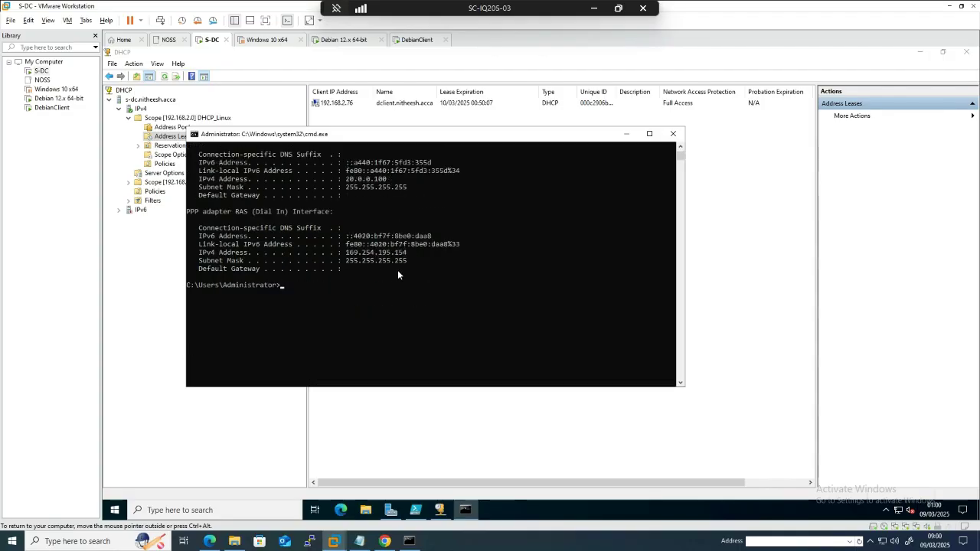
Step: Ping the Debian server at 192.168.2.10 from the S-DC command prompt
{"action": "type", "text": "ping 192.168."}
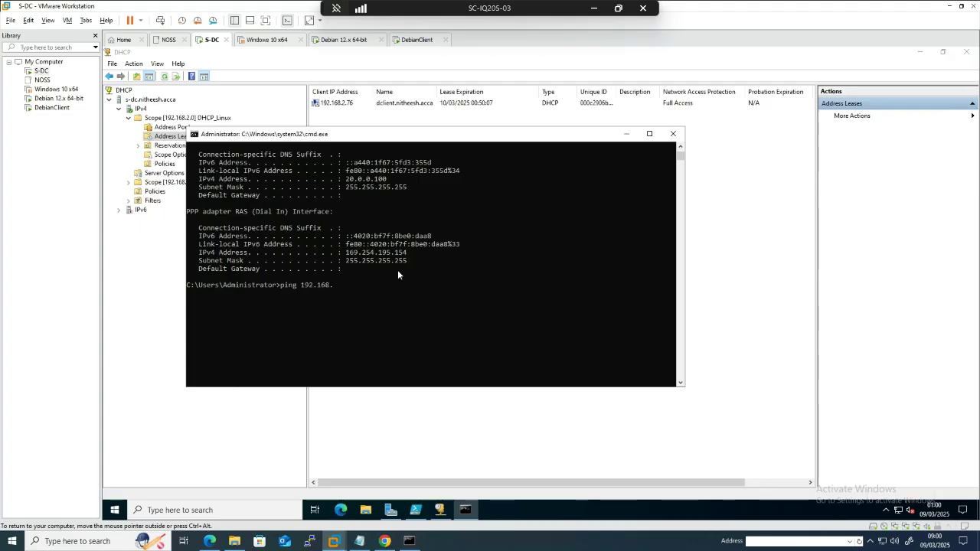
{"action": "type", "text": "2.10"}
{"action": "key", "text": "Return"}
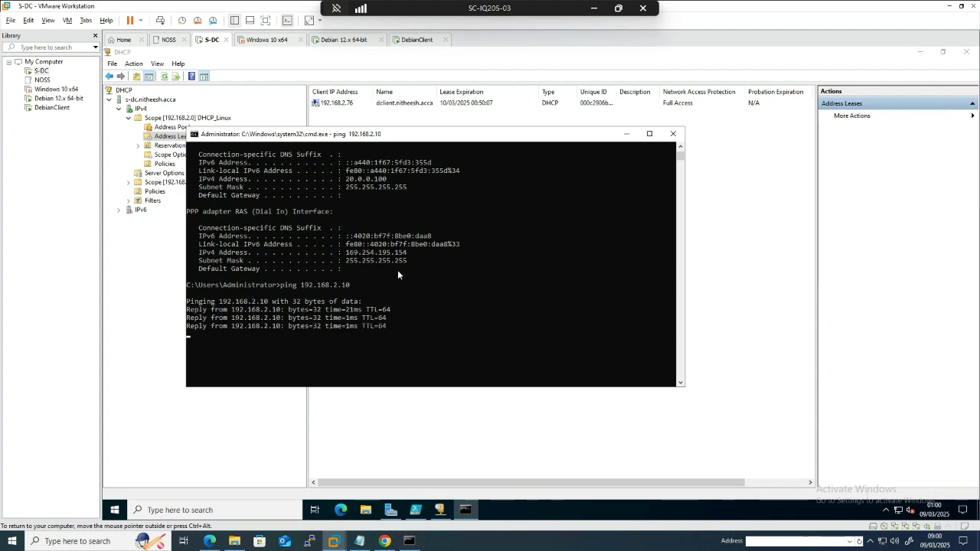
Step: Check the DebianClient virtual machine, then ping its leased address 192.168.2.76 from the S-DC command prompt
{"action": "key", "text": "Up"}
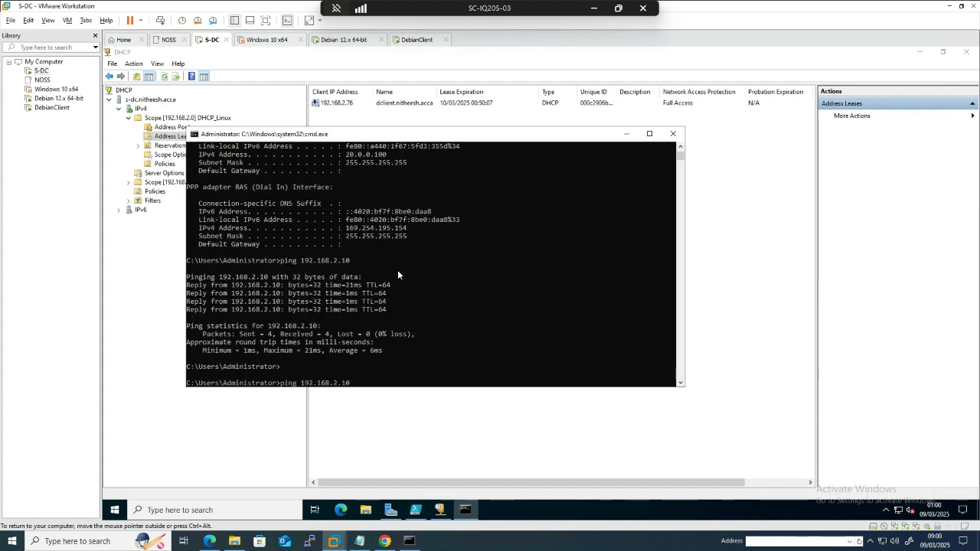
{"action": "key", "text": "BackSpace"}
{"action": "left_click", "coordinate": [421, 40]}
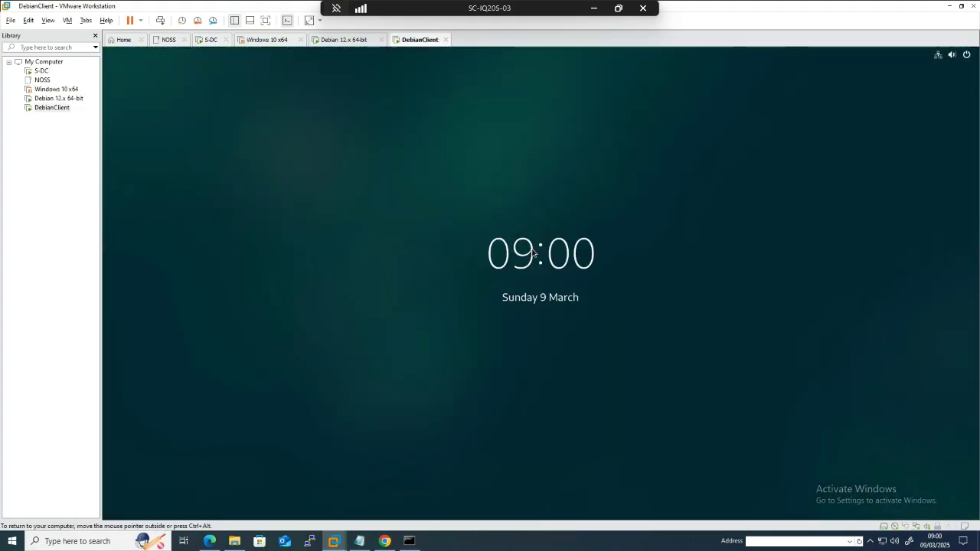
{"action": "left_click", "coordinate": [536, 306]}
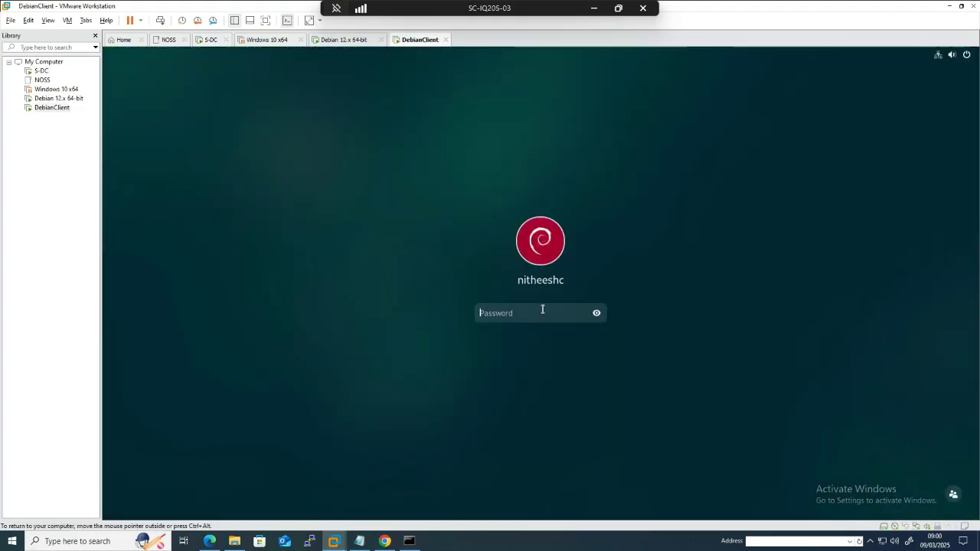
{"action": "left_click", "coordinate": [211, 40]}
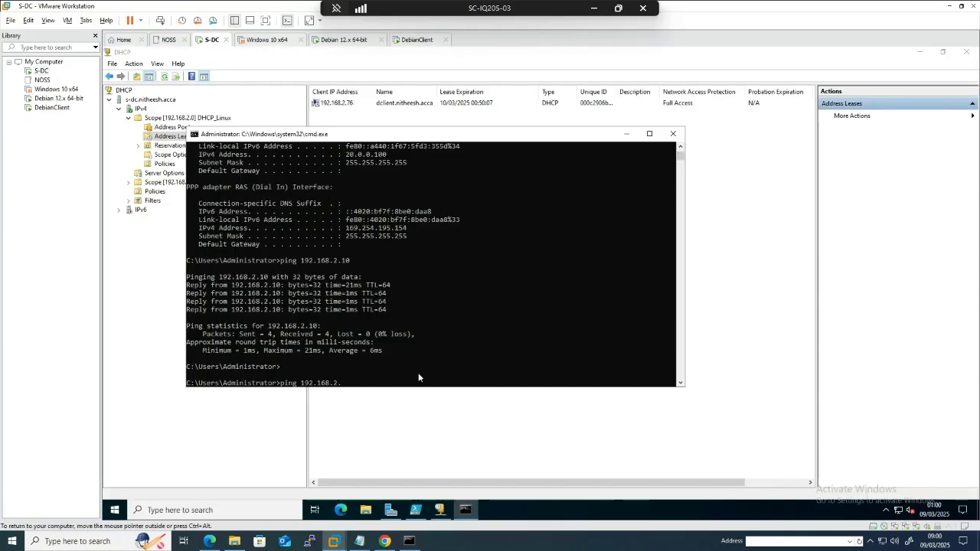
{"action": "key", "text": "BackSpace"}
{"action": "type", "text": "76"}
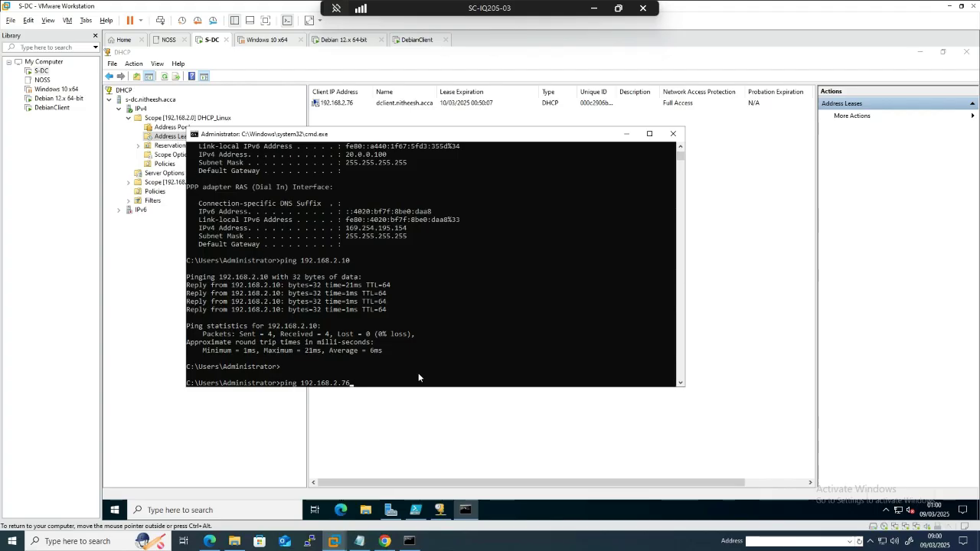
{"action": "key", "text": "Return"}
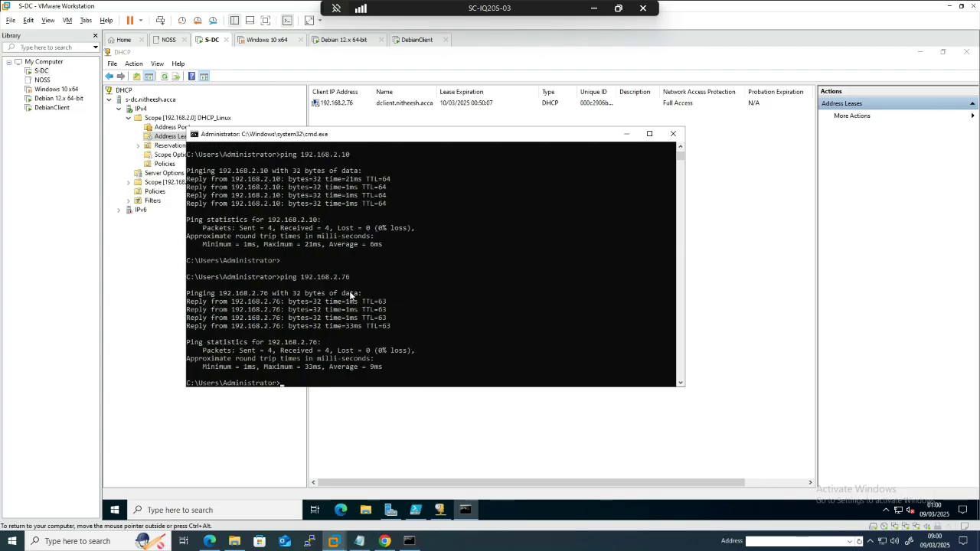
Step: Switch to the Debian 12.x 64-bit virtual machine and list its network interface addresses with ip a
{"action": "left_click", "coordinate": [324, 43]}
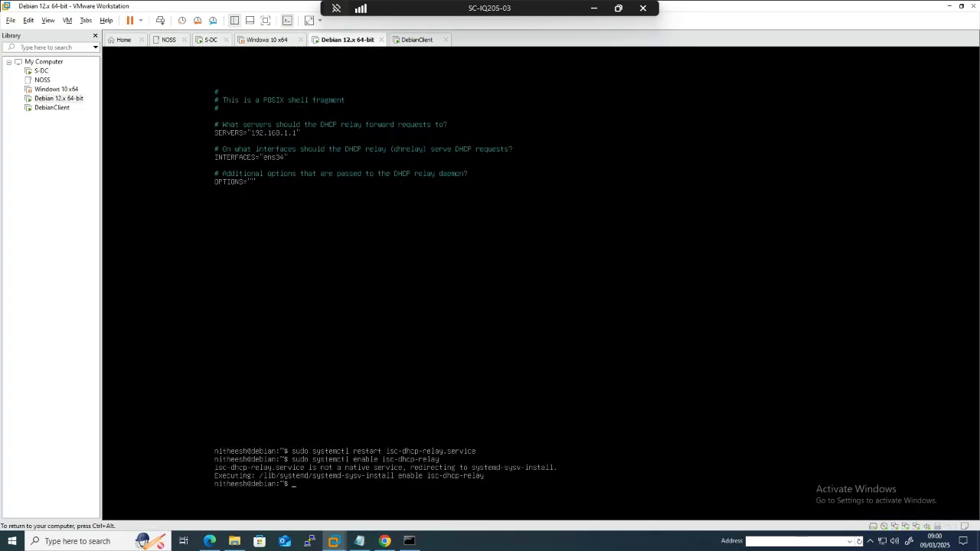
{"action": "type", "text": "ping"}
{"action": "key", "text": "BackSpace"}
{"action": "key", "text": "BackSpace"}
{"action": "key", "text": "BackSpace"}
{"action": "type", "text": "ip a"}
{"action": "key", "text": "Return"}
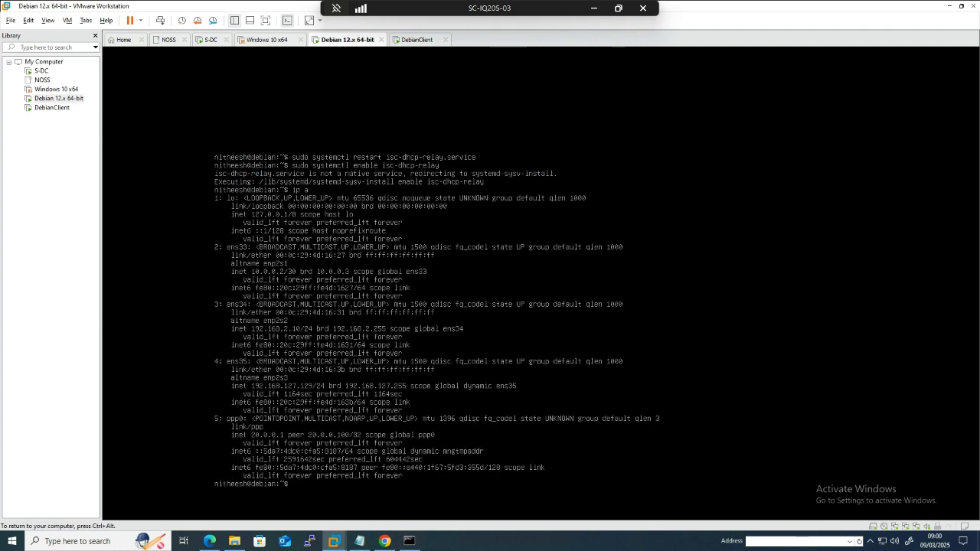
Step: Ping the S-DC server at 192.168.1.1 from the Debian terminal and stop after a few replies
{"action": "left_click", "coordinate": [115, 277]}
{"action": "type", "text": "ping 92.168.1.11"}
{"action": "key", "text": "Return"}
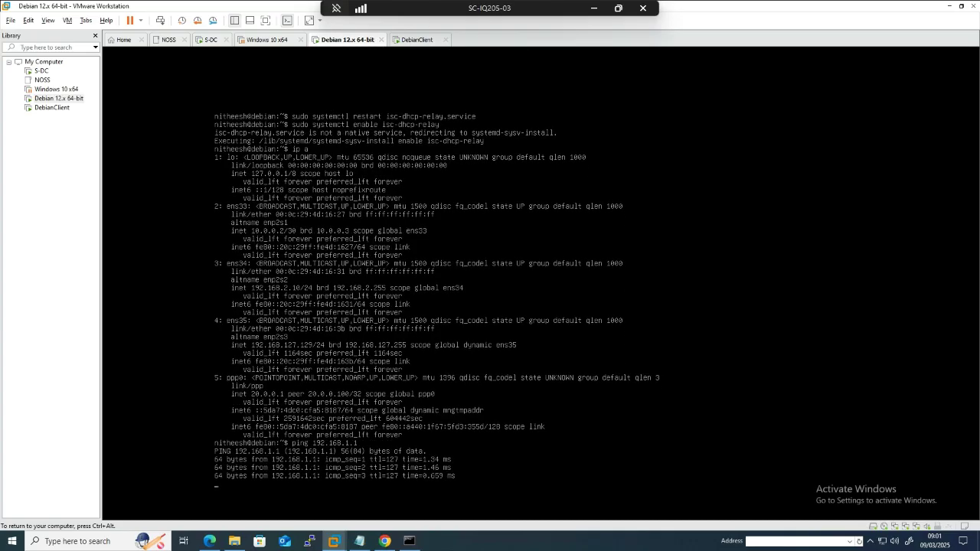
{"action": "key", "text": "ctrl+c"}
Step: Look up the ClientS1 address lease in the DHCP_Windows scope on S-DC
{"action": "key", "text": "Up"}
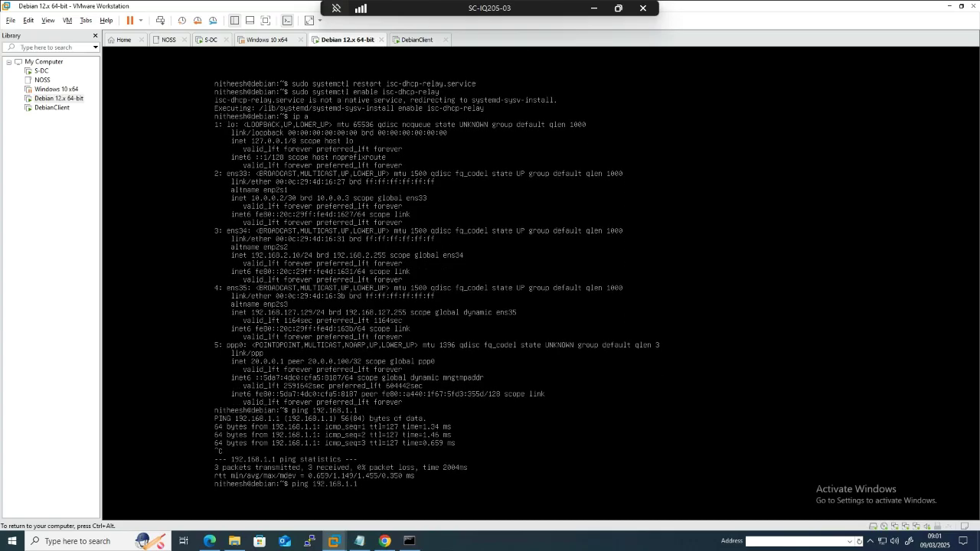
{"action": "key", "text": "ctrl+alt"}
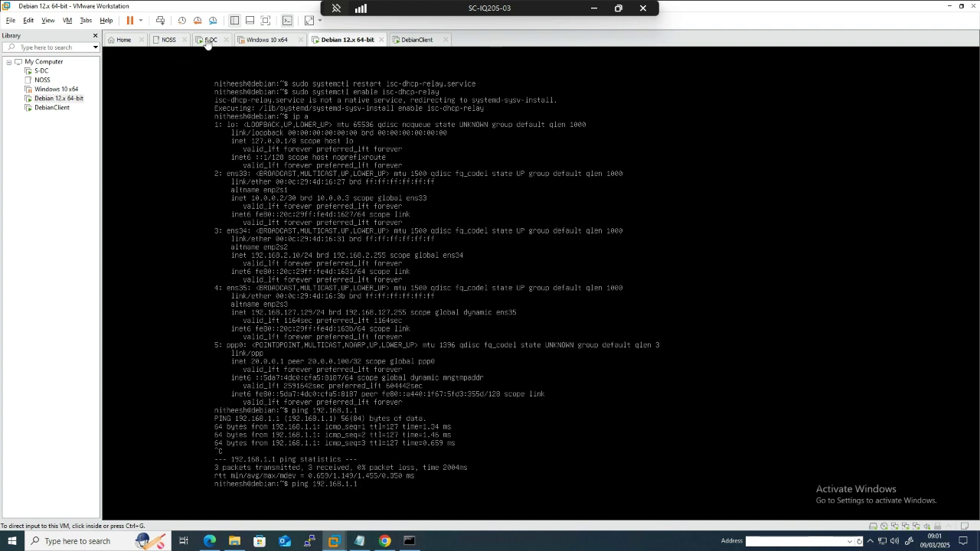
{"action": "left_click", "coordinate": [211, 40]}
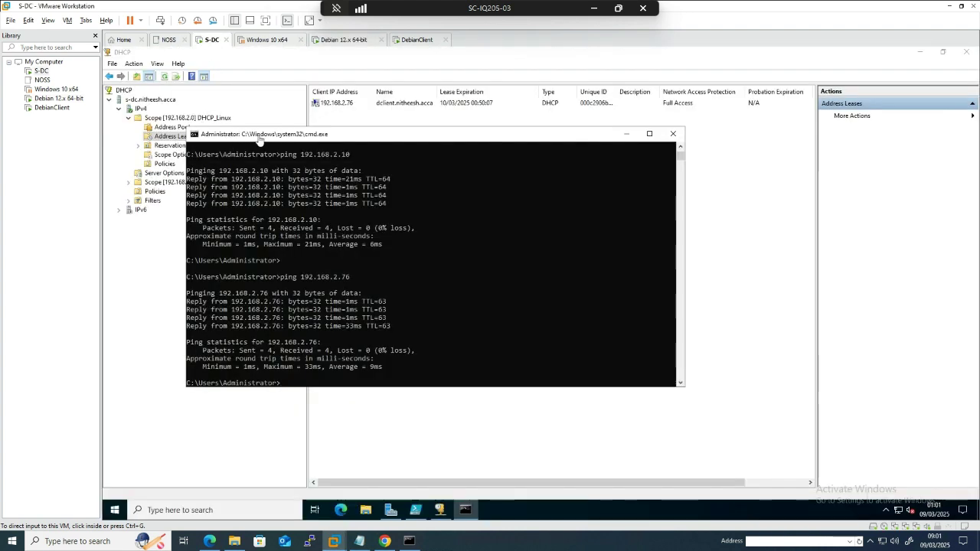
{"action": "left_click", "coordinate": [626, 133]}
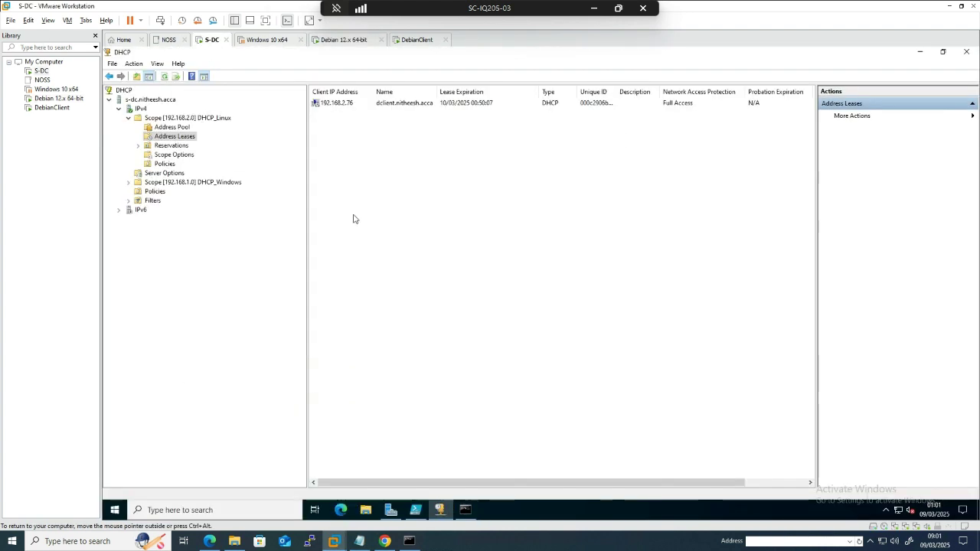
{"action": "left_click", "coordinate": [173, 185]}
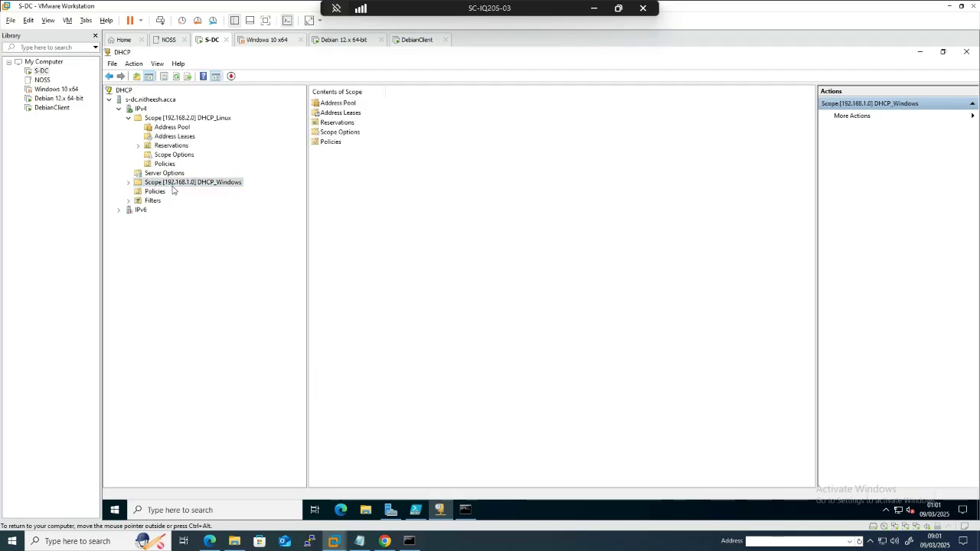
{"action": "double_click", "coordinate": [340, 113]}
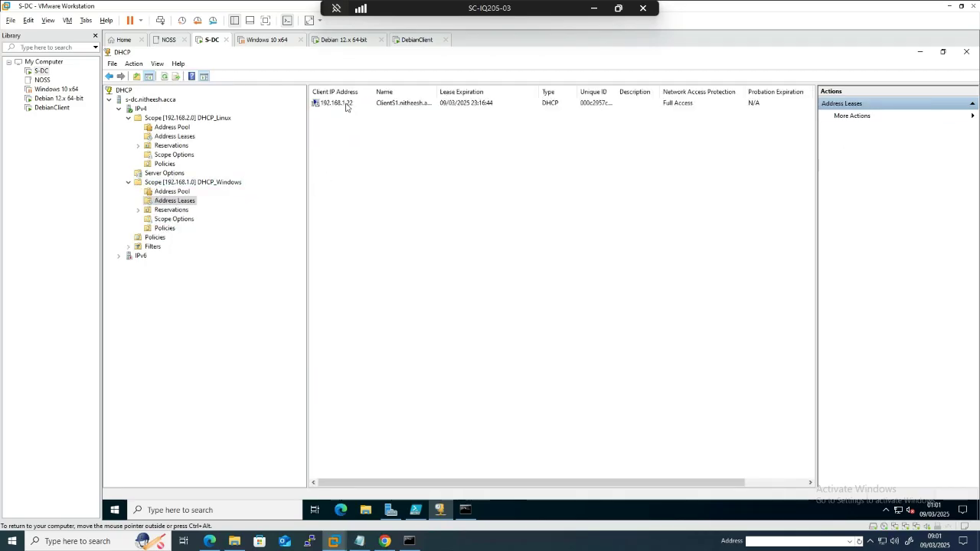
{"action": "left_click", "coordinate": [344, 104]}
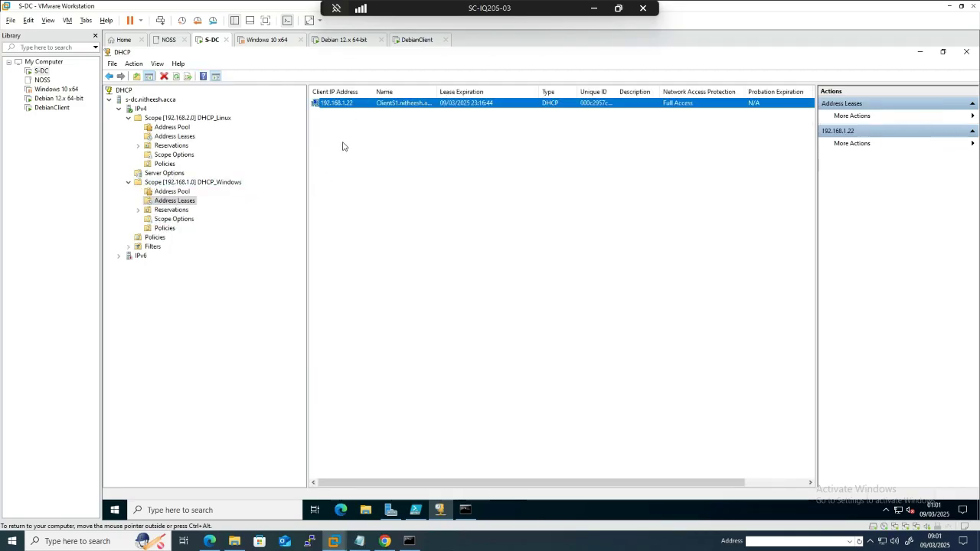
Step: Ping ClientS1 at 192.168.1.22 from the Debian terminal, resuming the Windows 10 x64 virtual machine during the test, and stop the ping
{"action": "left_click", "coordinate": [341, 40]}
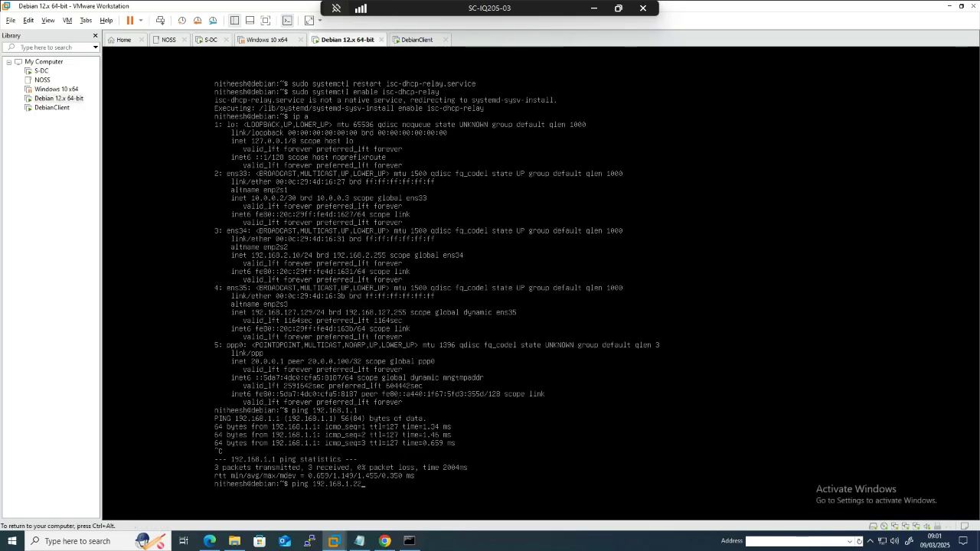
{"action": "type", "text": "2"}
{"action": "key", "text": "Return"}
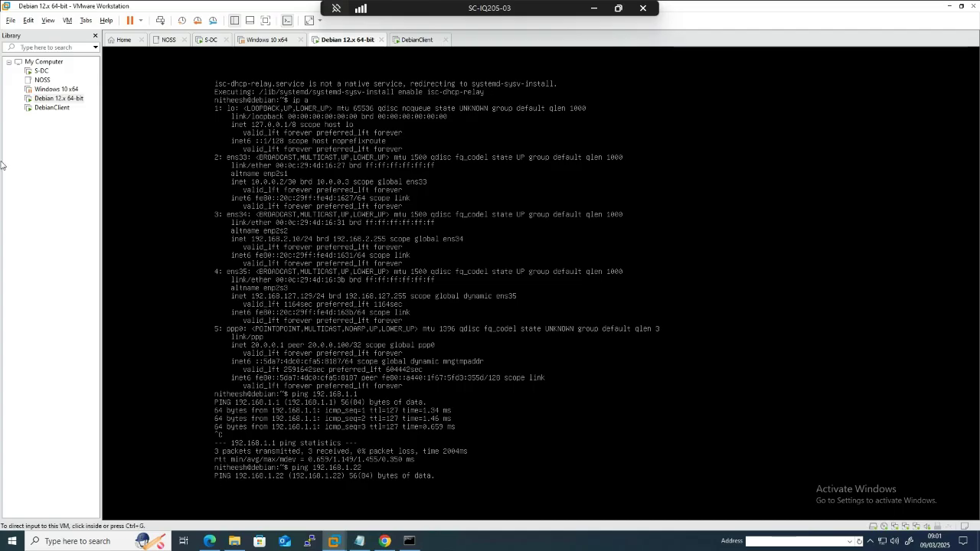
{"action": "left_click", "coordinate": [268, 40]}
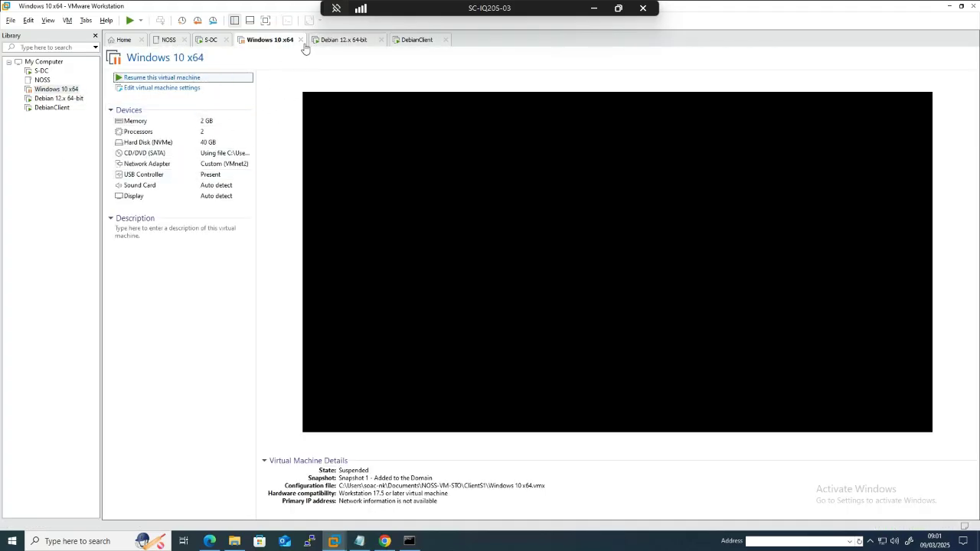
{"action": "left_click", "coordinate": [341, 40]}
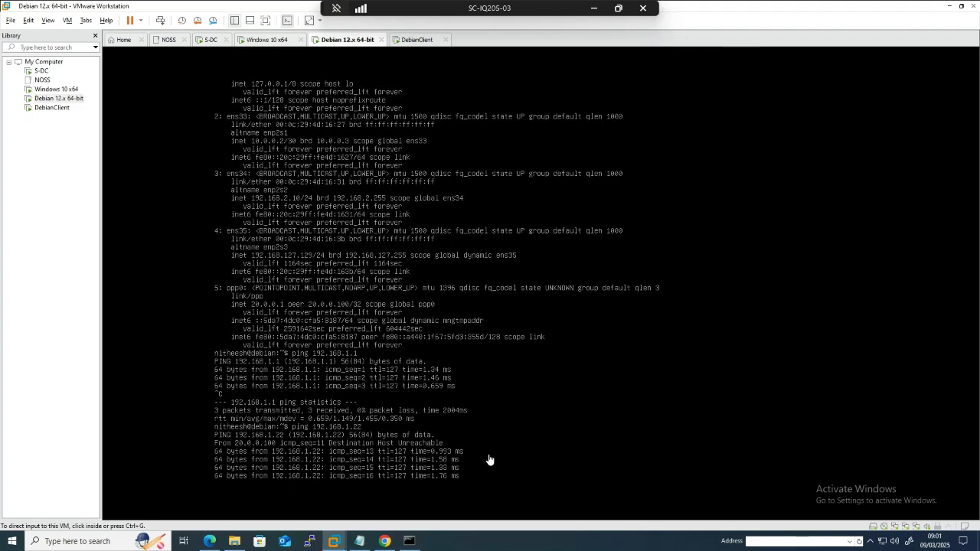
{"action": "left_click", "coordinate": [441, 457]}
{"action": "key", "text": "ctrl+c"}
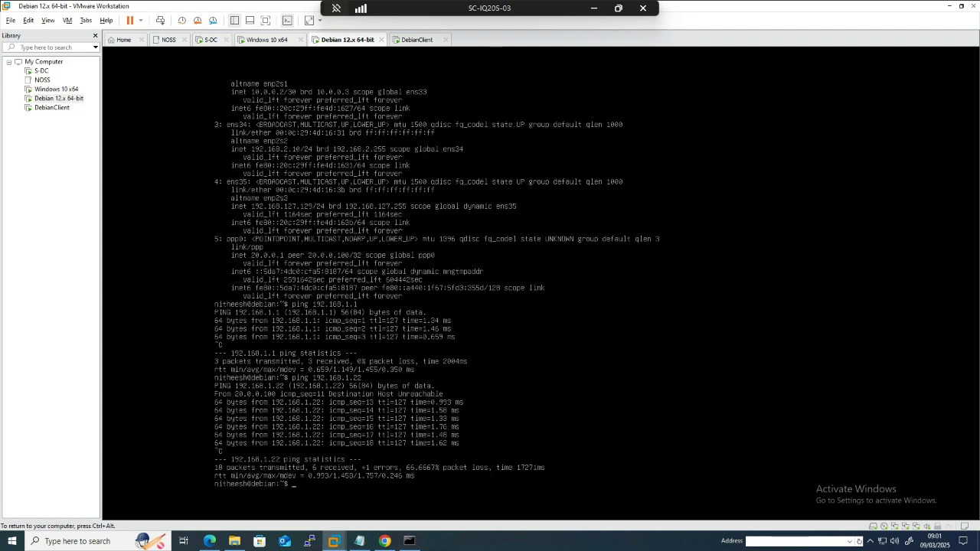
Step: Switch to the Word assessment document, select "Test the network for Connectivity." in task 3 for review, and return to the virtual machines
{"action": "key", "text": "ctrl+alt"}
{"action": "key", "text": "alt+Tab"}
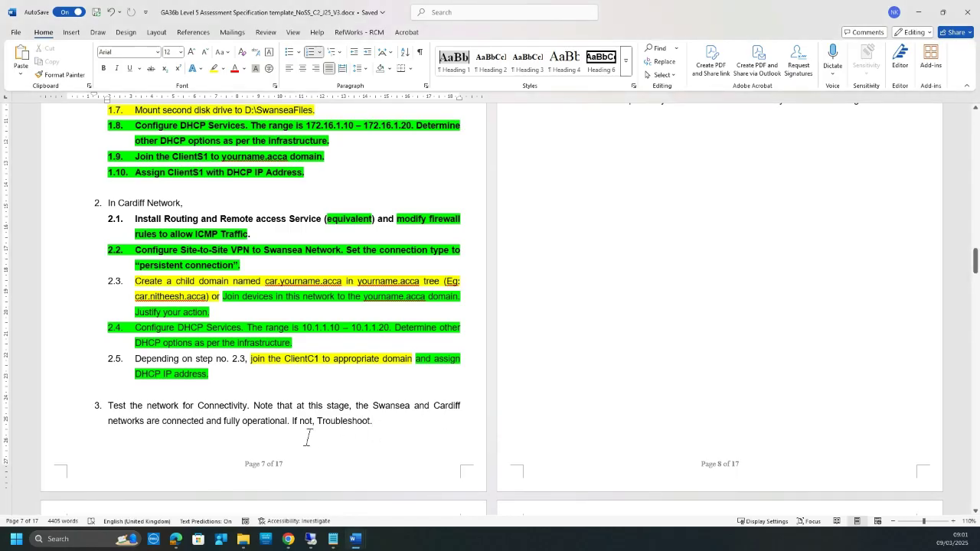
{"action": "left_click_drag", "start_coordinate": [104, 405], "coordinate": [250, 408]}
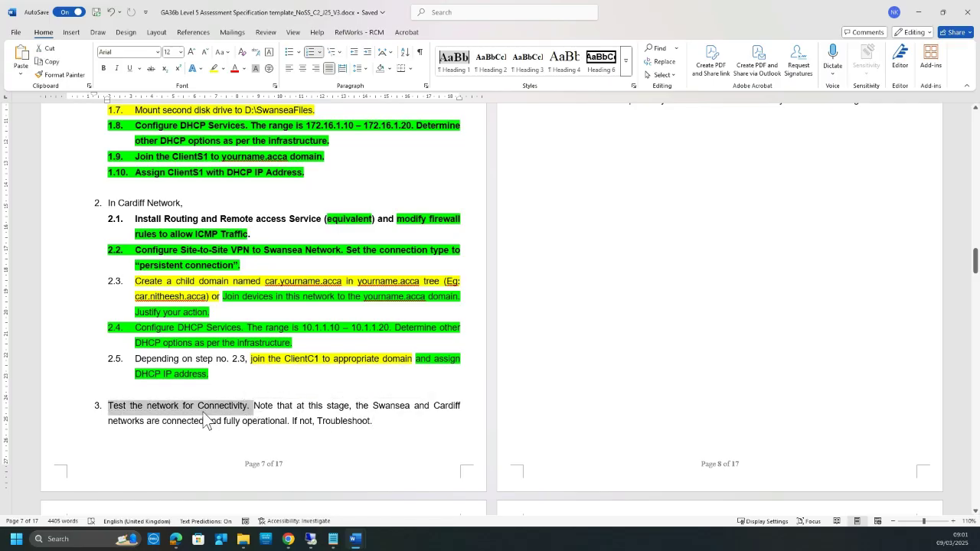
{"action": "left_click", "coordinate": [919, 12]}
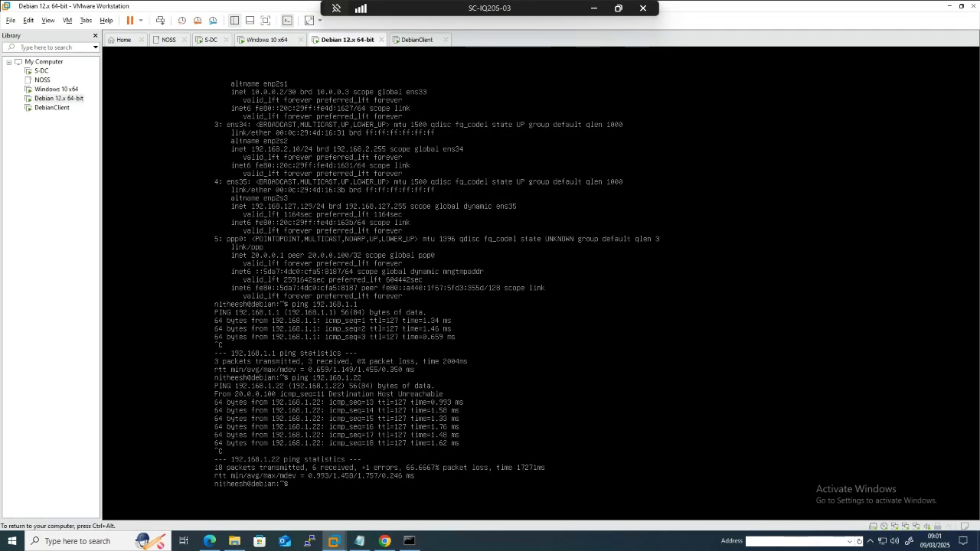
Step: On S-DC, refresh and check the address leases of the DHCP_Linux and DHCP_Windows scopes
{"action": "key", "text": "ctrl+alt"}
{"action": "left_click", "coordinate": [209, 42]}
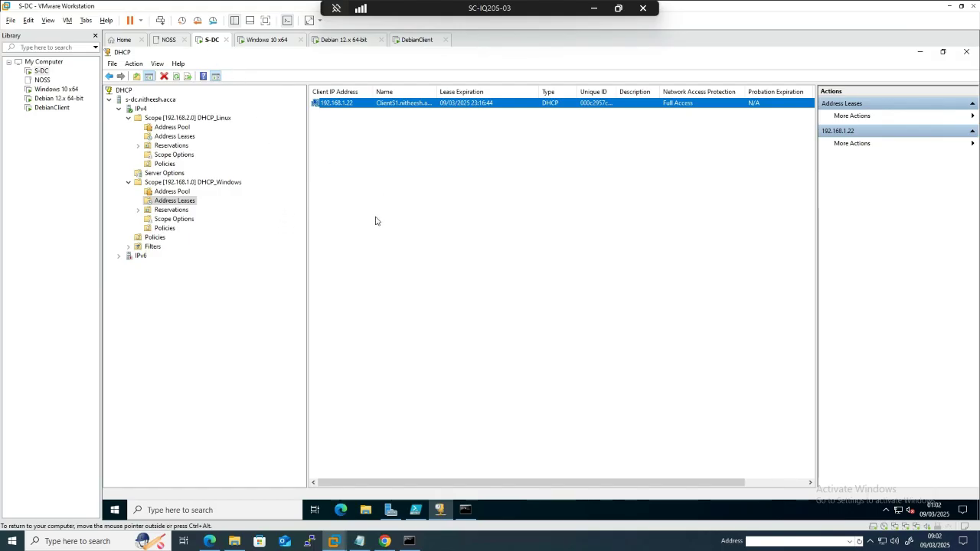
{"action": "left_click", "coordinate": [173, 137]}
{"action": "right_click", "coordinate": [418, 142]}
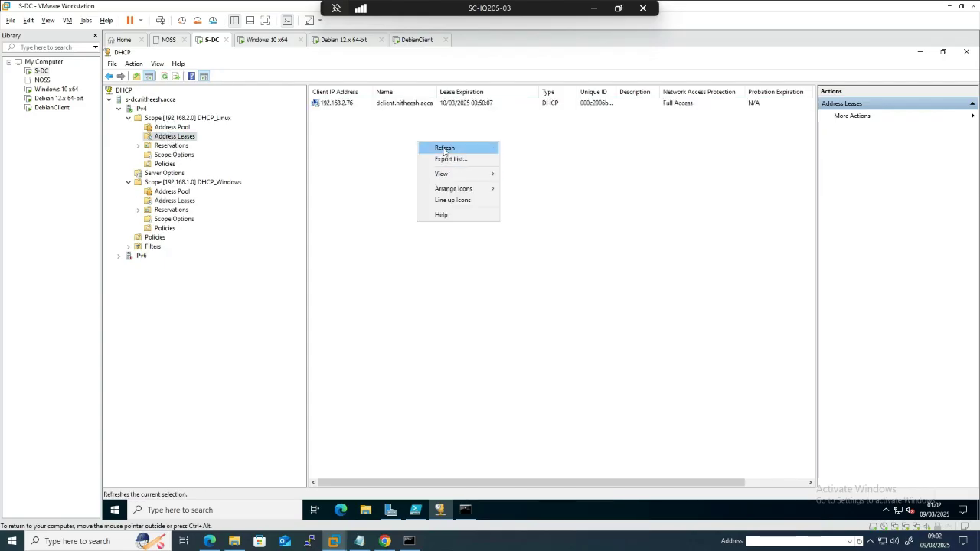
{"action": "left_click", "coordinate": [442, 147]}
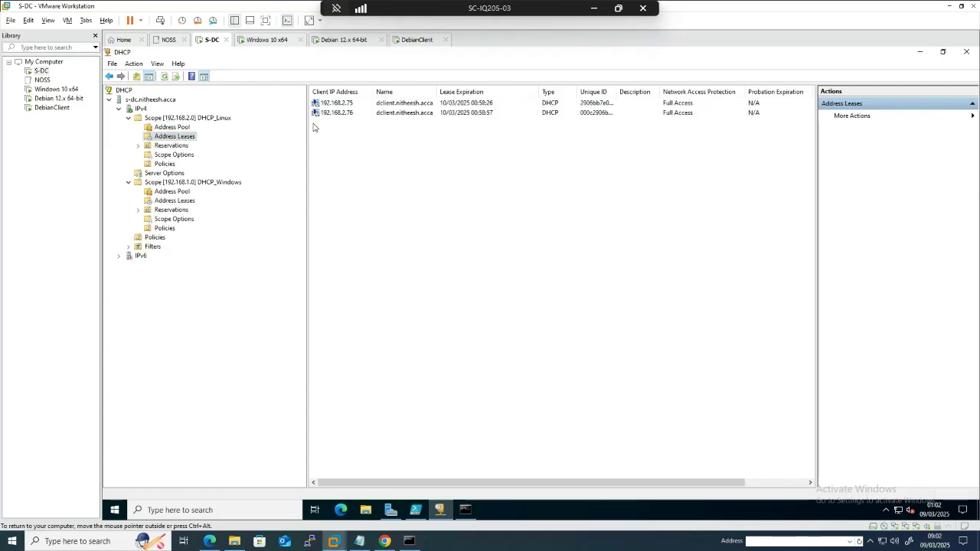
{"action": "left_click", "coordinate": [177, 203]}
{"action": "right_click", "coordinate": [345, 196]}
{"action": "left_click", "coordinate": [373, 201]}
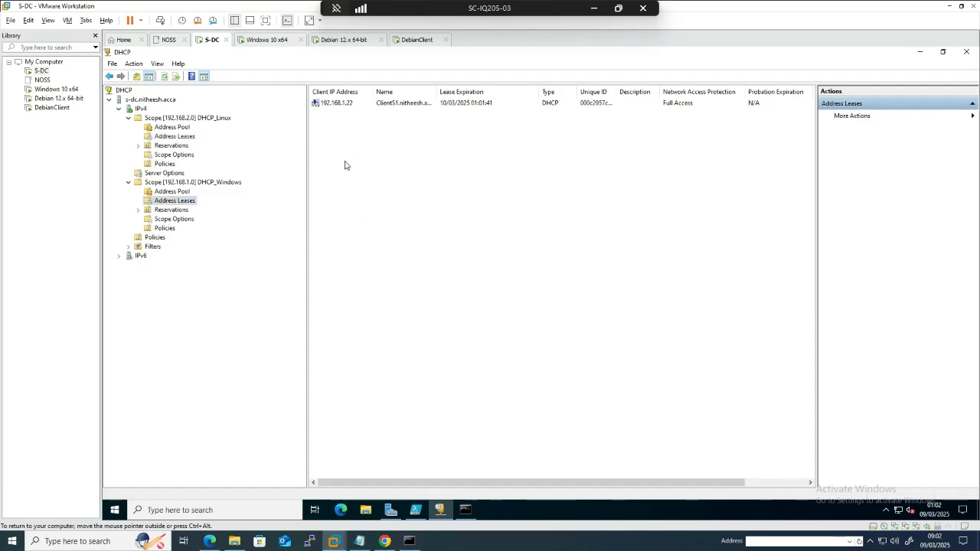
Step: Minimize the DHCP console, run nslookup for the Active Directory domain in S-DC's command prompt, and minimize the prompt
{"action": "left_click", "coordinate": [920, 52]}
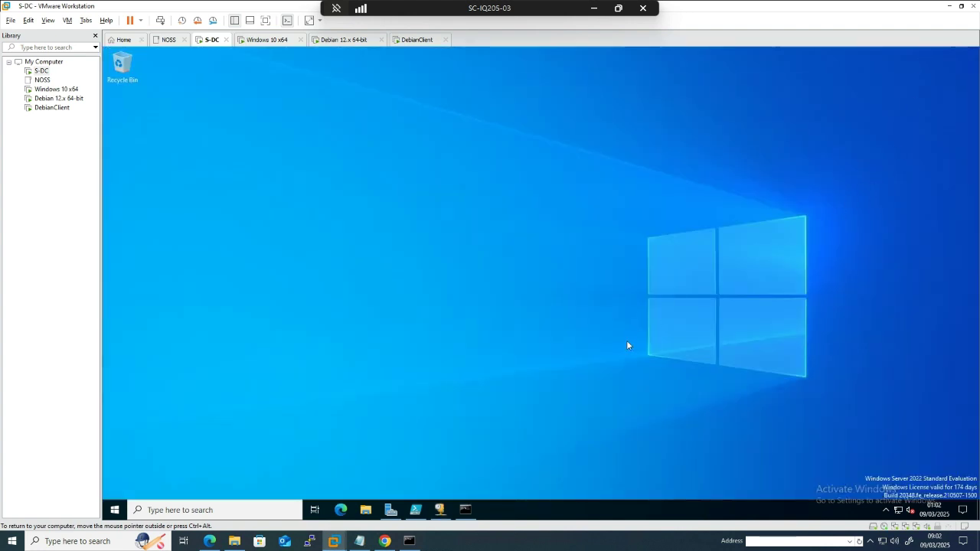
{"action": "left_click", "coordinate": [465, 510]}
{"action": "left_click", "coordinate": [430, 276]}
{"action": "type", "text": "n"}
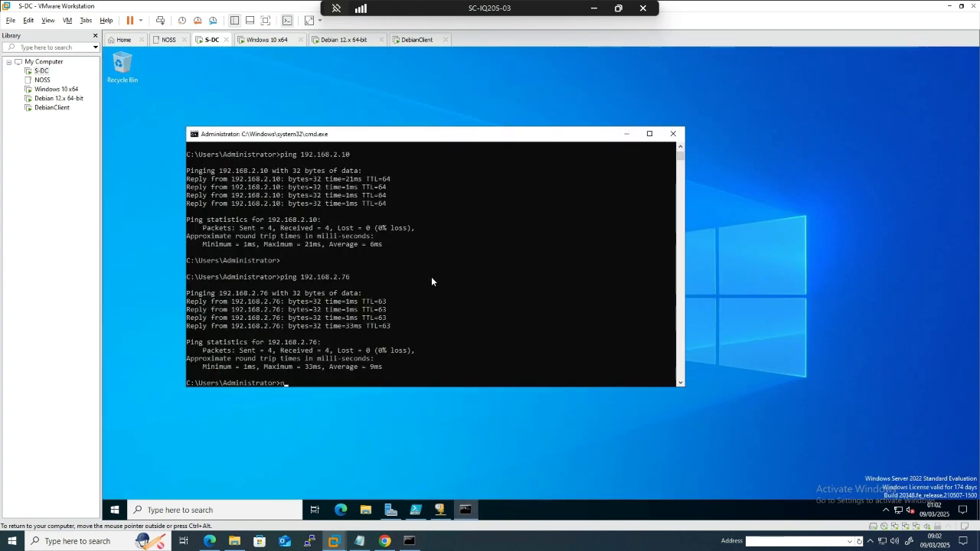
{"action": "type", "text": "slookup"}
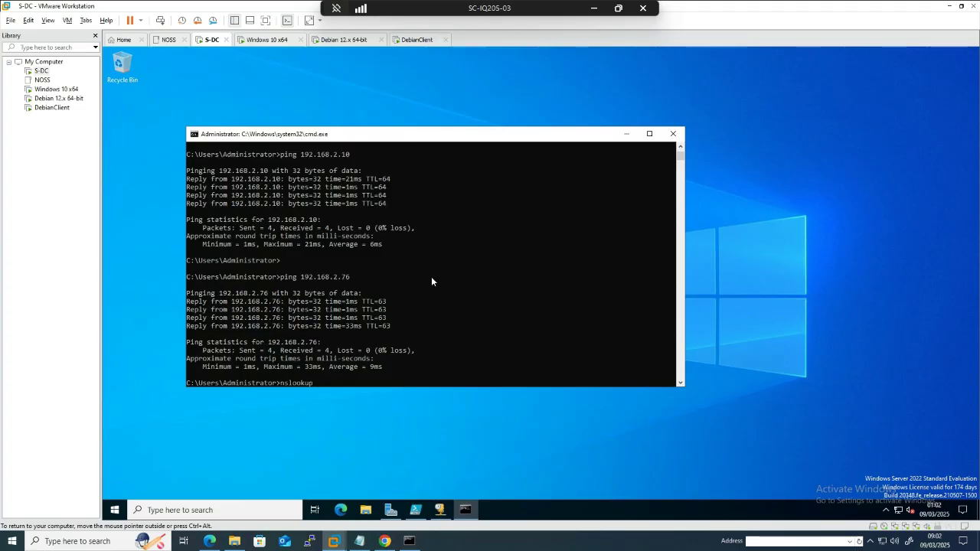
{"action": "type", "text": " nitheesh.acca"}
{"action": "key", "text": "Return"}
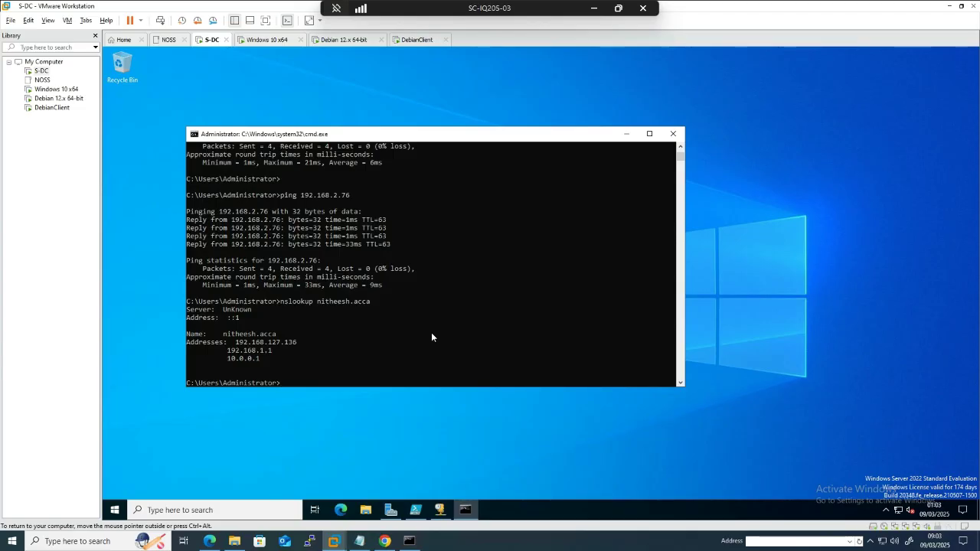
{"action": "left_click", "coordinate": [624, 135]}
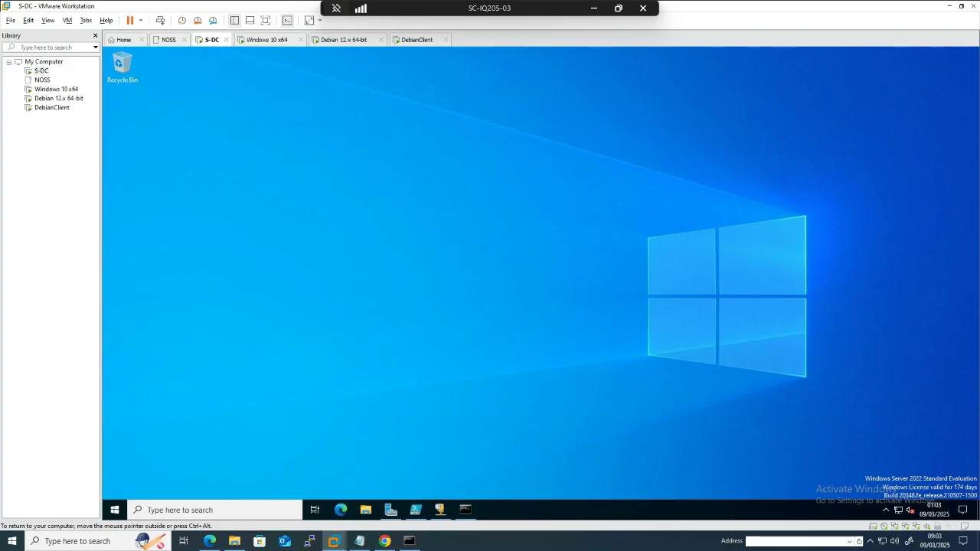
Step: Switch to the Word assessment document, review the Swansea and Cardiff network tasks, and return to the virtual machines
{"action": "key", "text": "alt+Tab"}
{"action": "scroll", "coordinate": [220, 314], "scroll_direction": "up", "scroll_amount": 4}
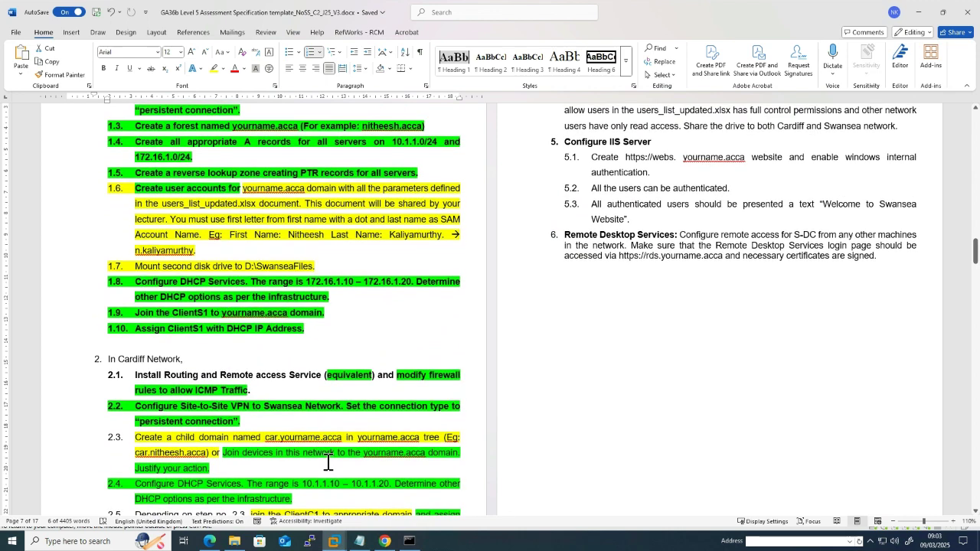
{"action": "scroll", "coordinate": [325, 463], "scroll_direction": "down", "scroll_amount": 2}
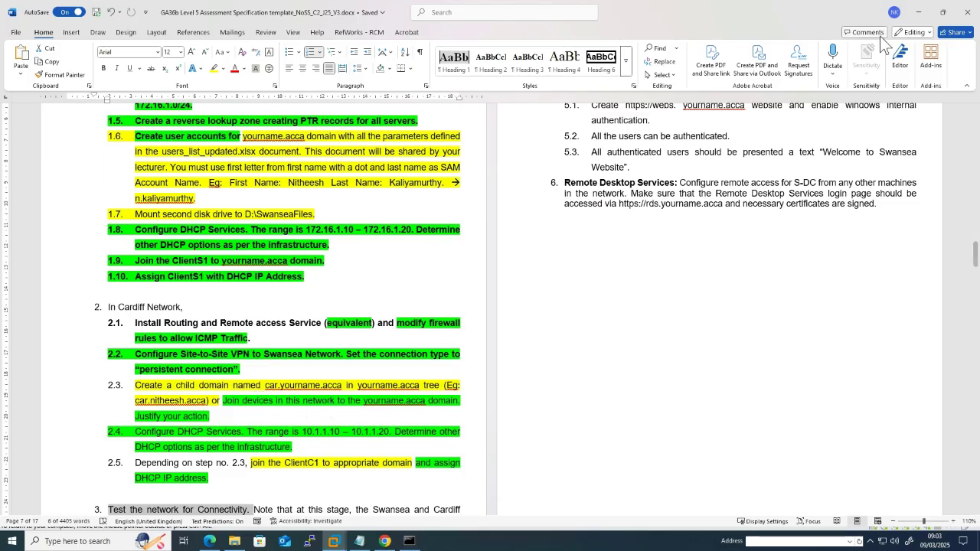
{"action": "left_click", "coordinate": [918, 11]}
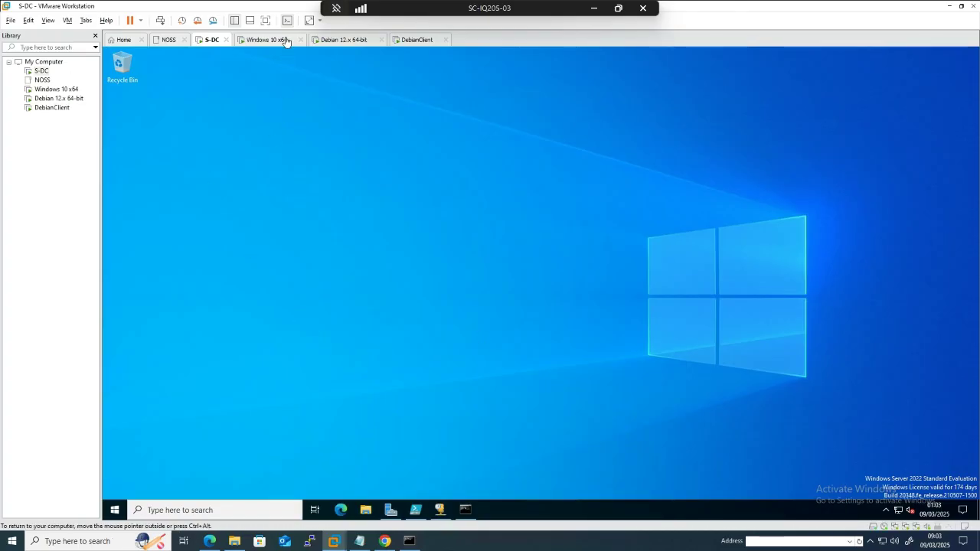
Step: On the Debian 12.x 64-bit machine, open the tty2 console and log in with the domain user's name and password
{"action": "left_click", "coordinate": [340, 40]}
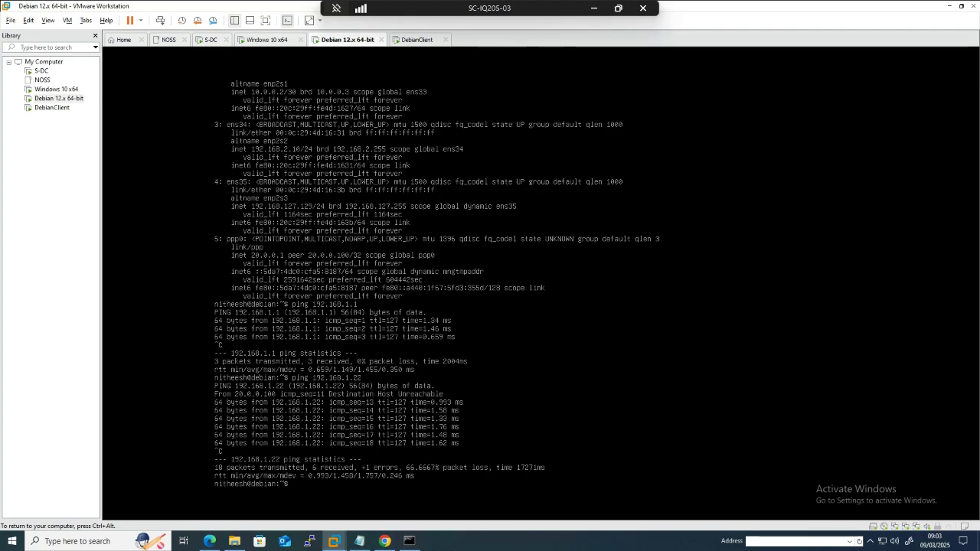
{"action": "key", "text": "ctrl+alt+F2"}
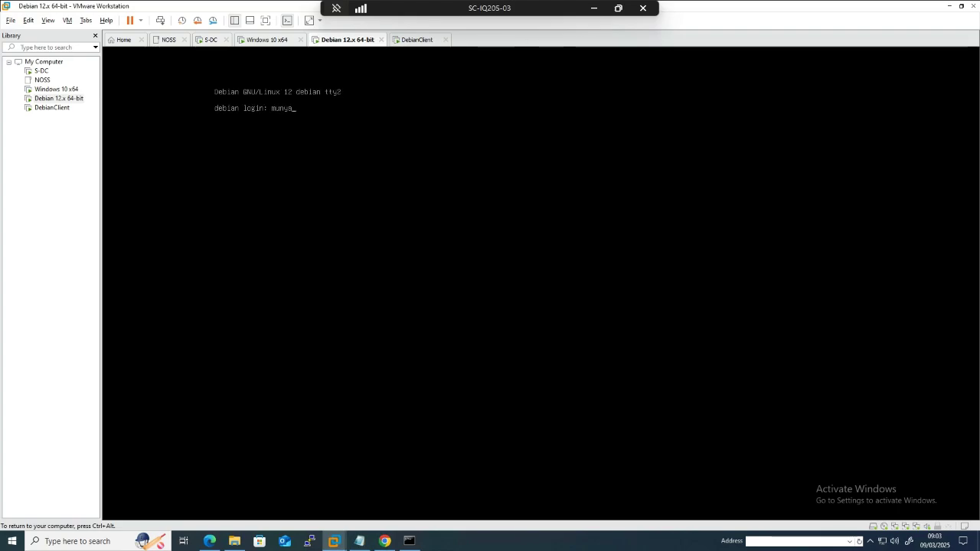
{"action": "key", "text": "Return"}
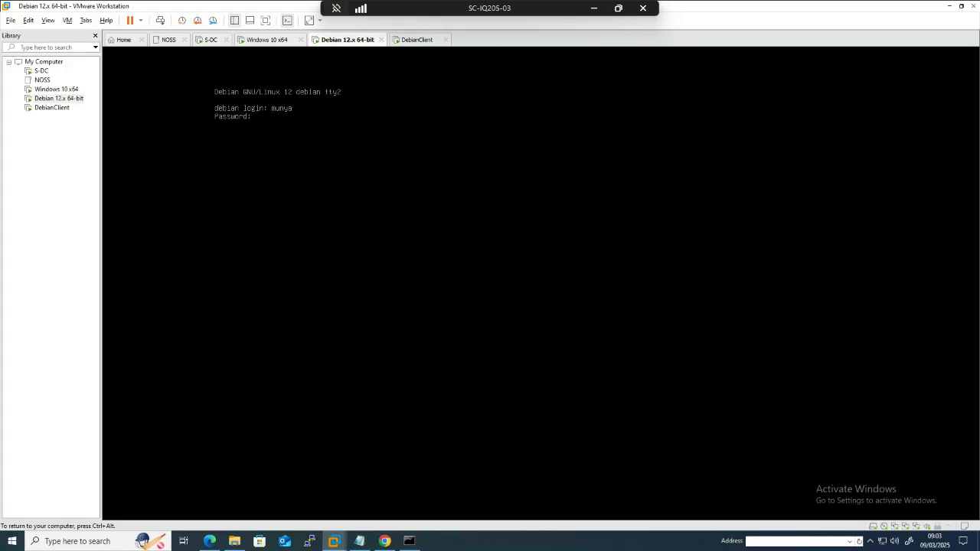
{"action": "key", "text": "Return"}
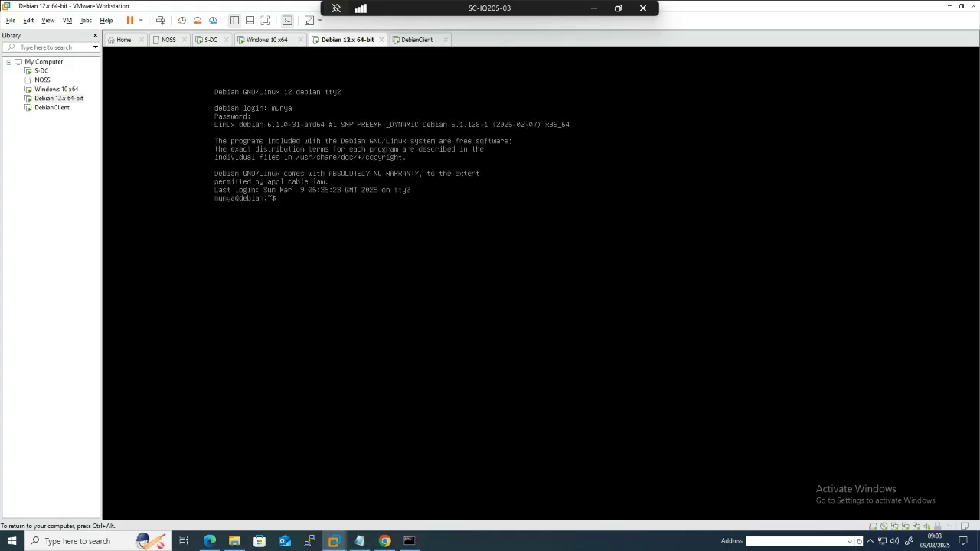
Step: Try to list the joined realm from tty2 with realm list and sudo realm list, entering the sudo password
{"action": "type", "text": "realm list"}
{"action": "key", "text": "Return"}
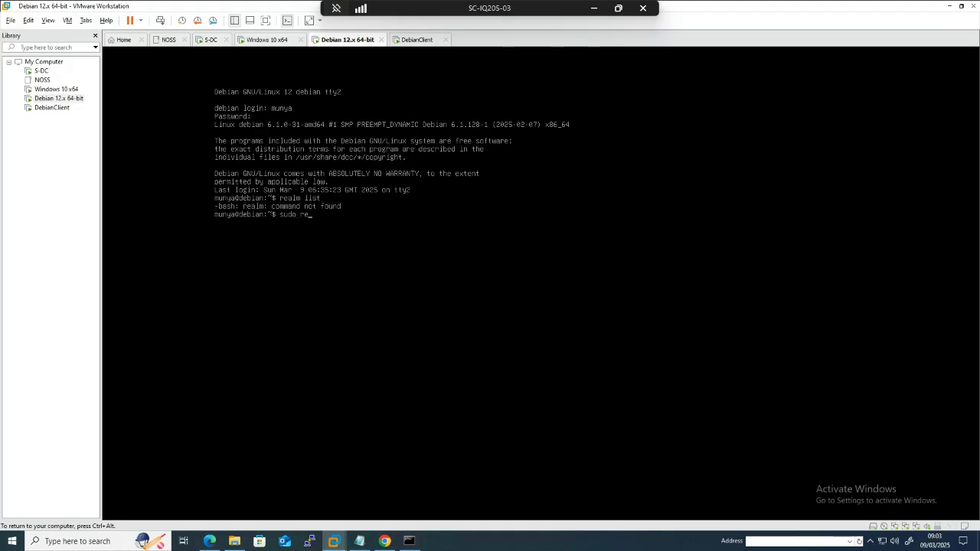
{"action": "type", "text": "sudo ream"}
{"action": "key", "text": "BackSpace"}
{"action": "type", "text": "lm list"}
{"action": "key", "text": "Return"}
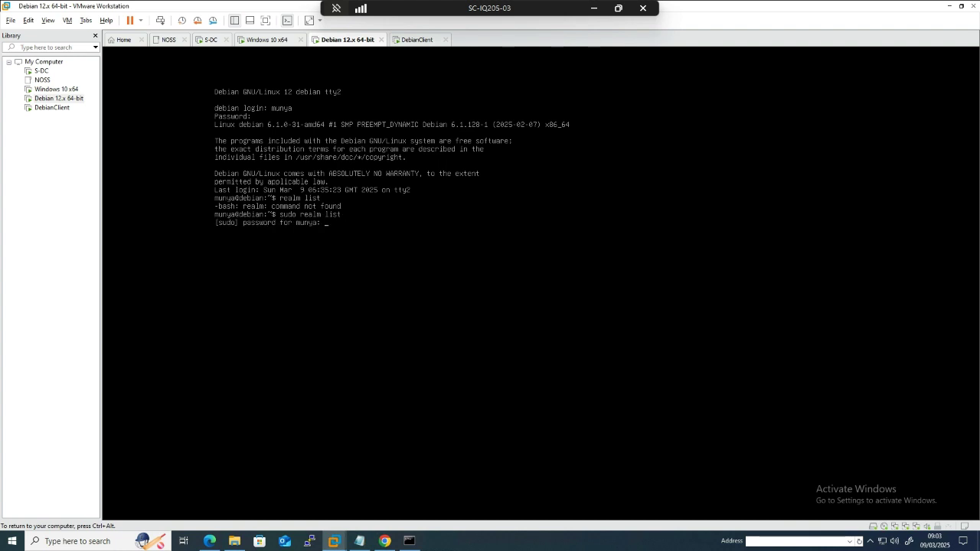
{"action": "key", "text": "Return"}
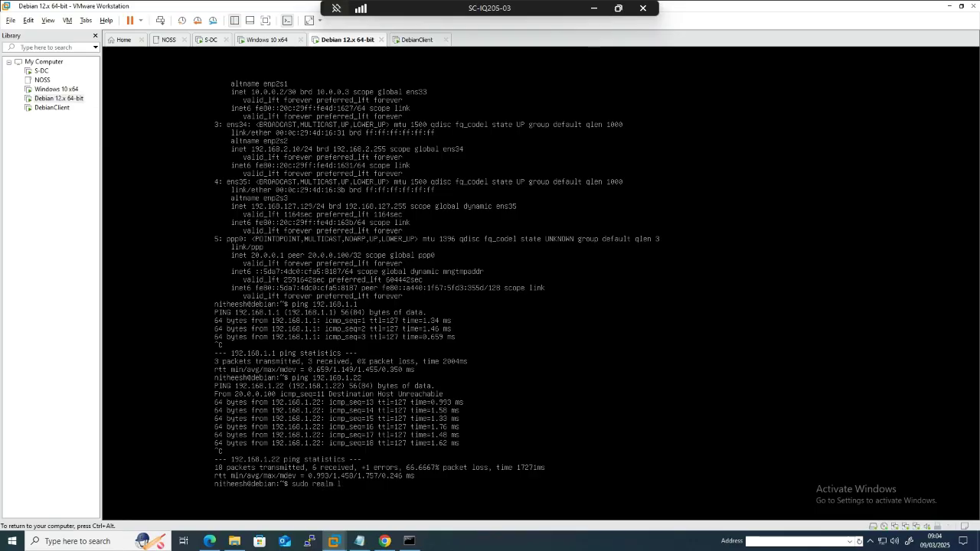
Step: Run sudo realm list in the original Debian console session, entering that account's sudo password
{"action": "type", "text": "ist"}
{"action": "key", "text": "Return"}
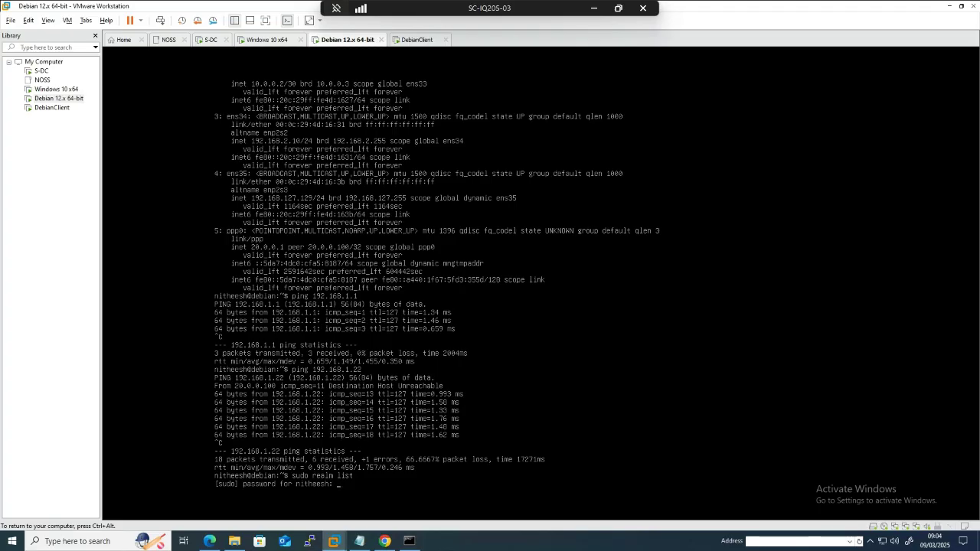
{"action": "key", "text": "Return"}
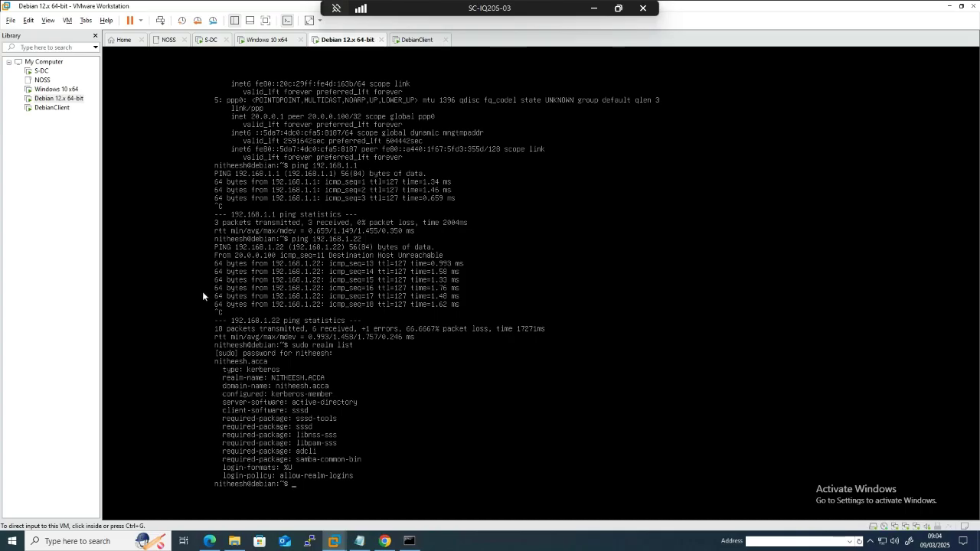
Step: On S-DC, open Active Directory Users and Computers from Server Manager and refresh the domain's Computers container twice
{"action": "left_click", "coordinate": [208, 40]}
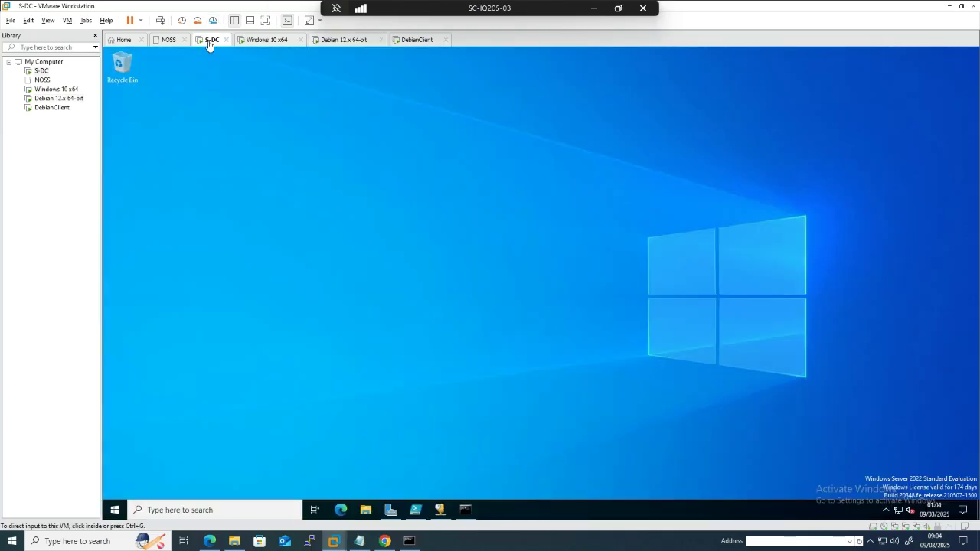
{"action": "left_click", "coordinate": [390, 510]}
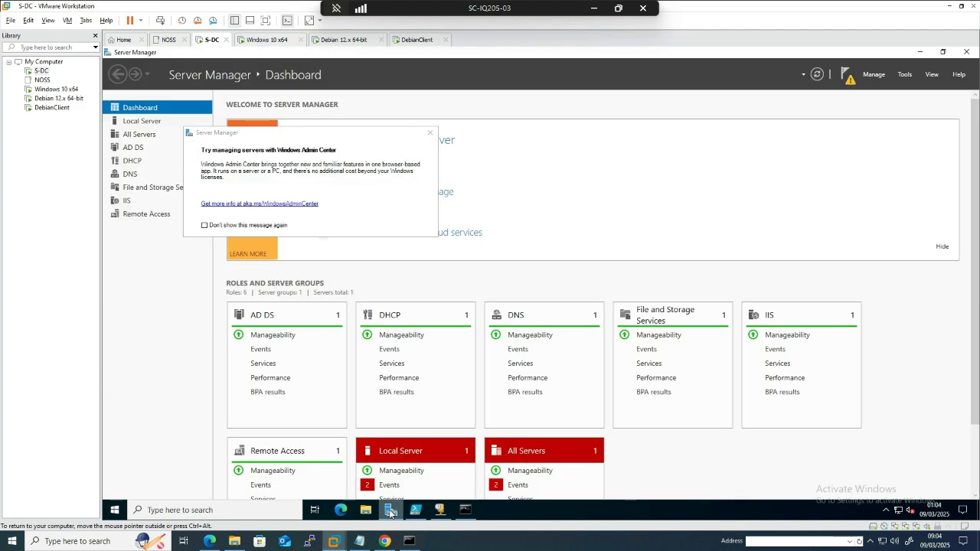
{"action": "left_click", "coordinate": [429, 132]}
{"action": "left_click", "coordinate": [904, 74]}
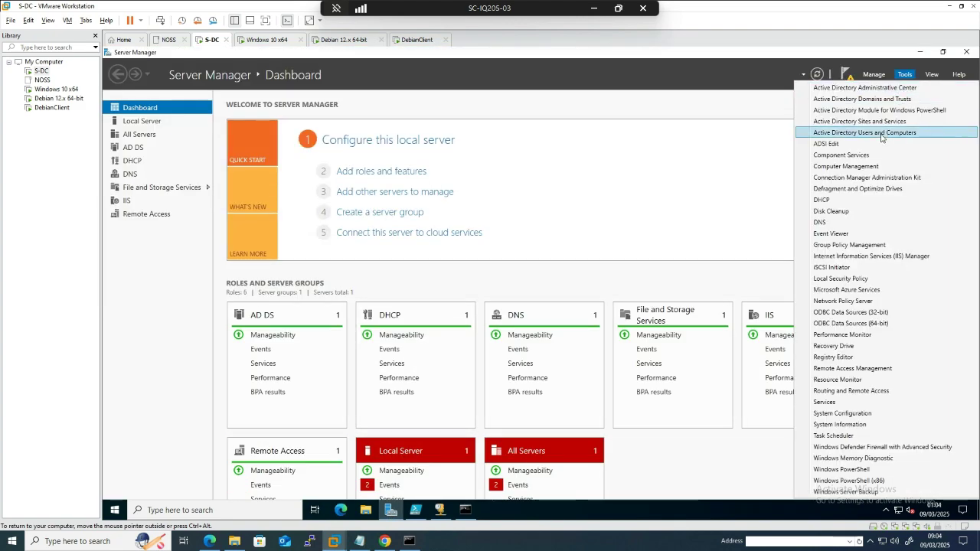
{"action": "left_click", "coordinate": [882, 134]}
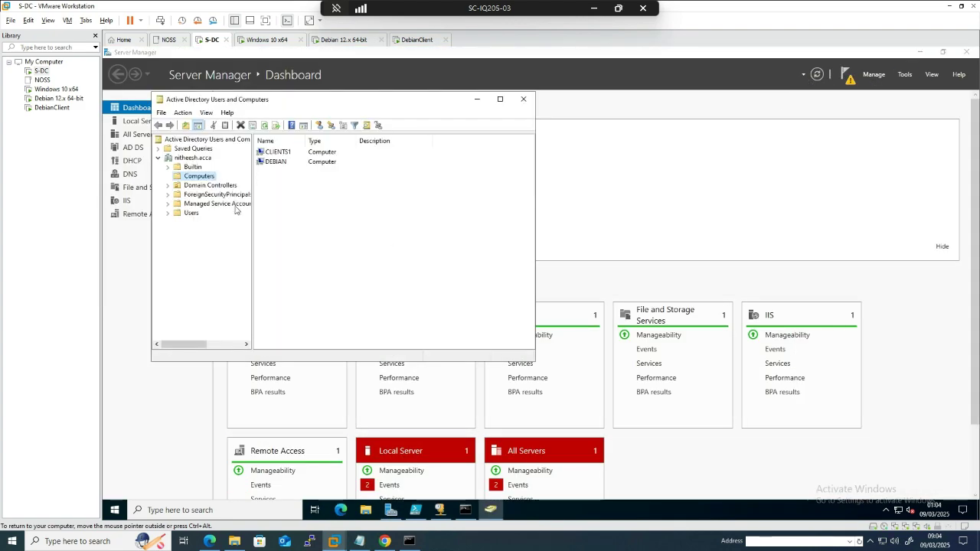
{"action": "right_click", "coordinate": [295, 197]}
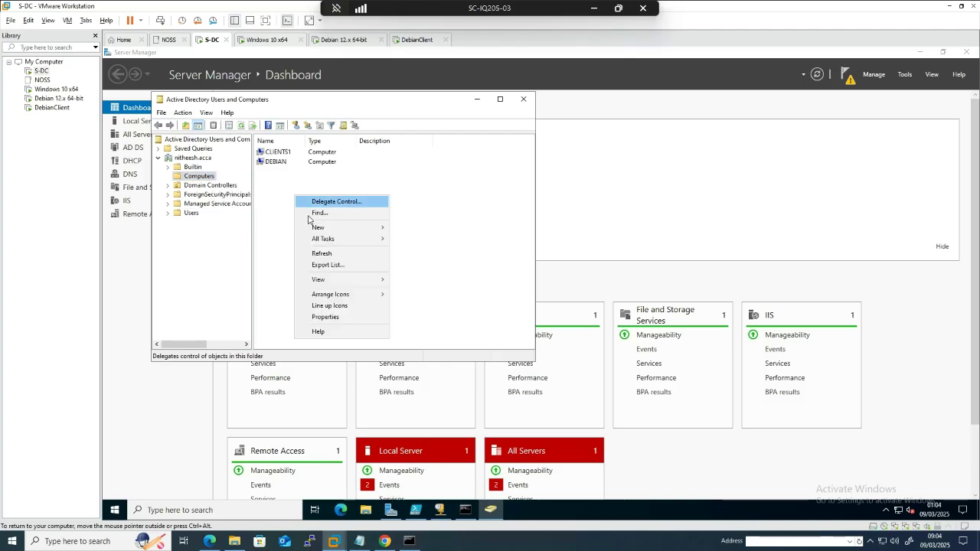
{"action": "left_click", "coordinate": [327, 254]}
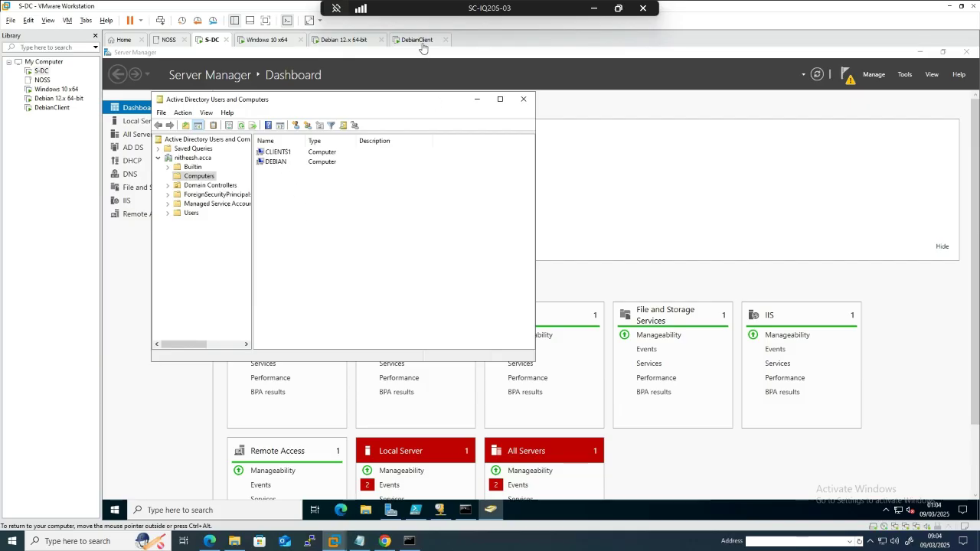
{"action": "right_click", "coordinate": [273, 198]}
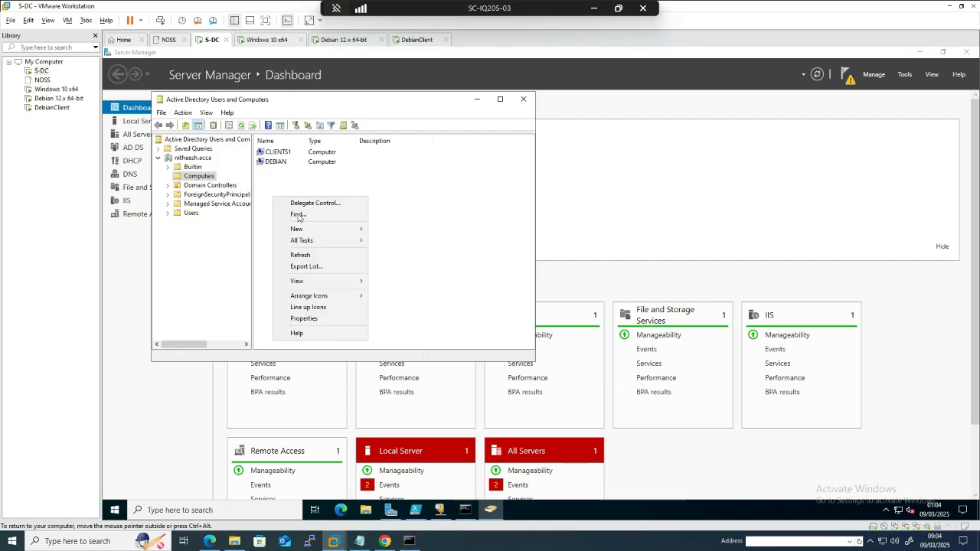
{"action": "left_click", "coordinate": [310, 259]}
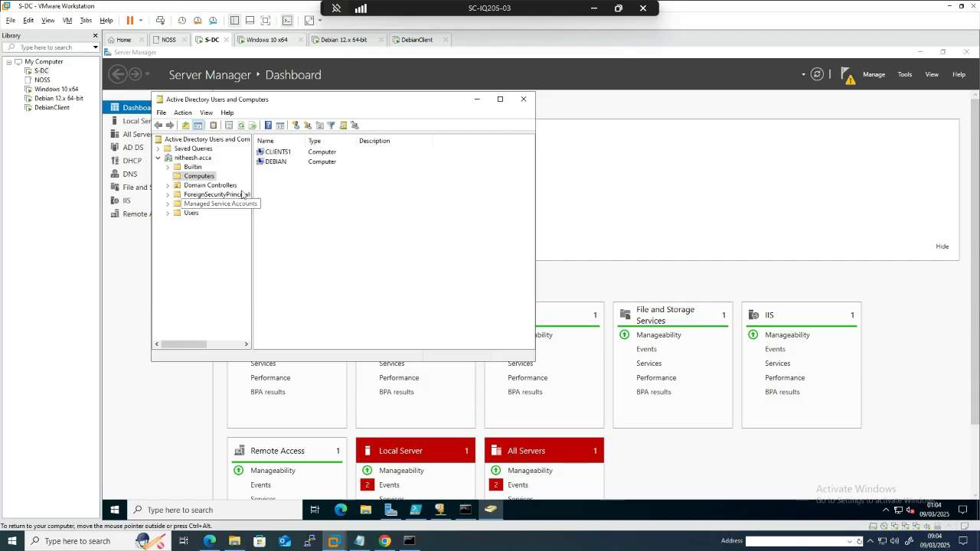
Step: Examine the entries in the domain's Domain Controllers, Computers and Users containers
{"action": "left_click", "coordinate": [222, 188]}
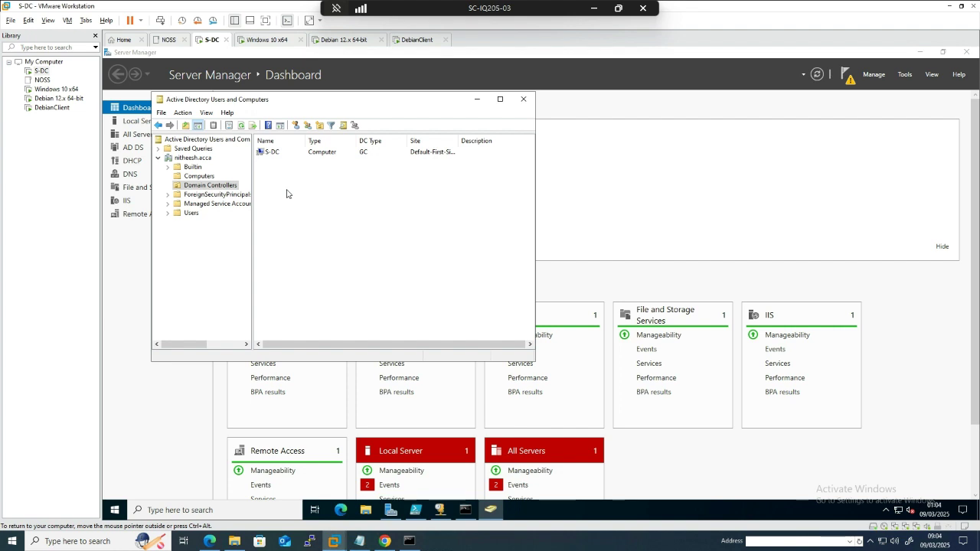
{"action": "left_click", "coordinate": [200, 177]}
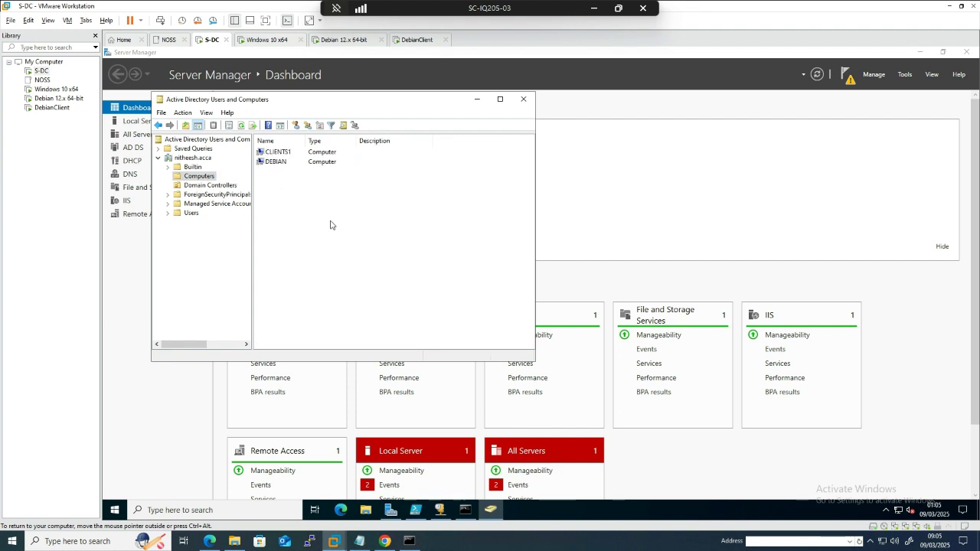
{"action": "left_click", "coordinate": [217, 190]}
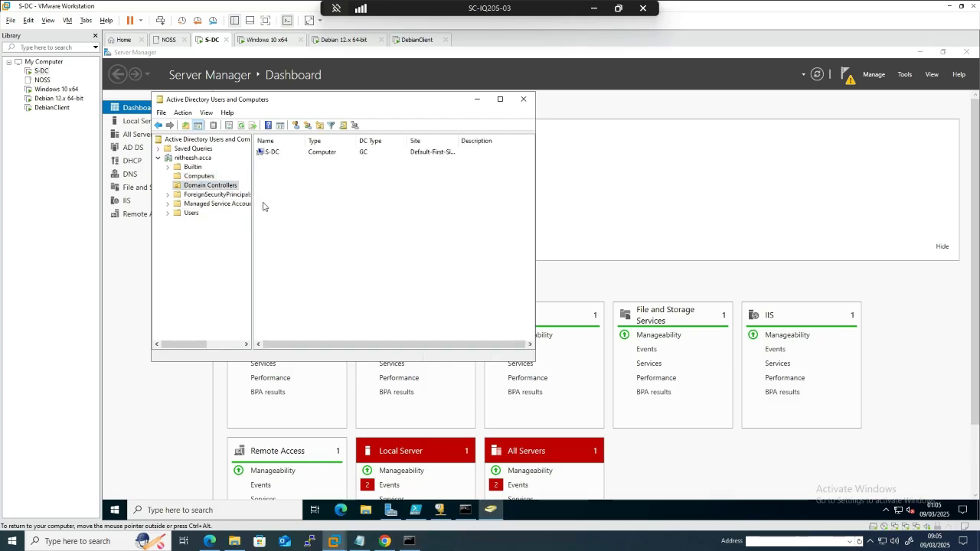
{"action": "left_click", "coordinate": [205, 213]}
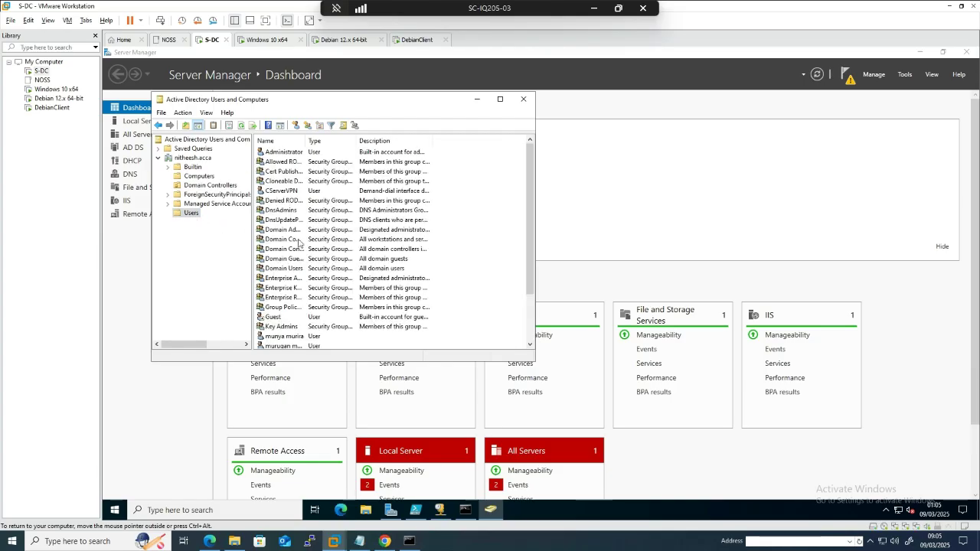
{"action": "scroll", "coordinate": [310, 245], "scroll_direction": "down", "scroll_amount": 2}
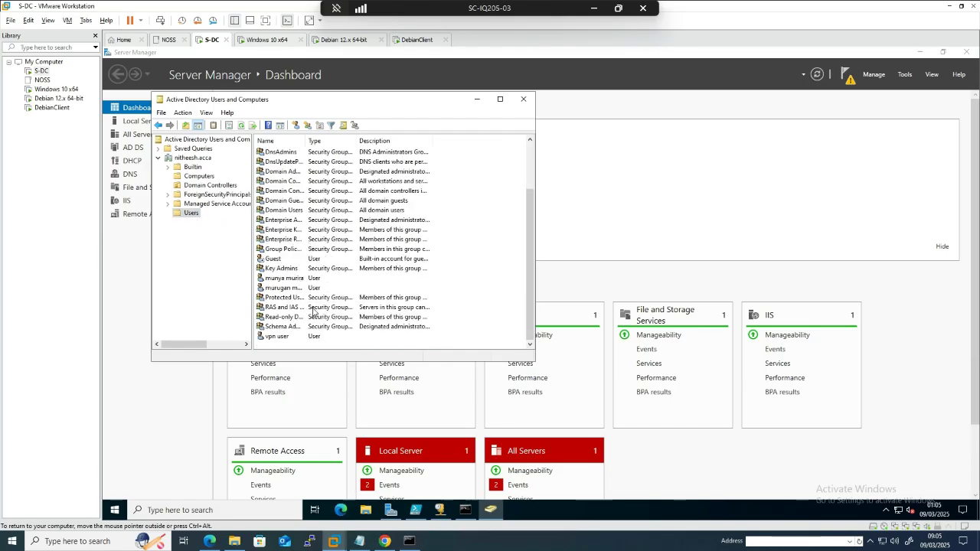
{"action": "scroll", "coordinate": [310, 301], "scroll_direction": "up", "scroll_amount": 2}
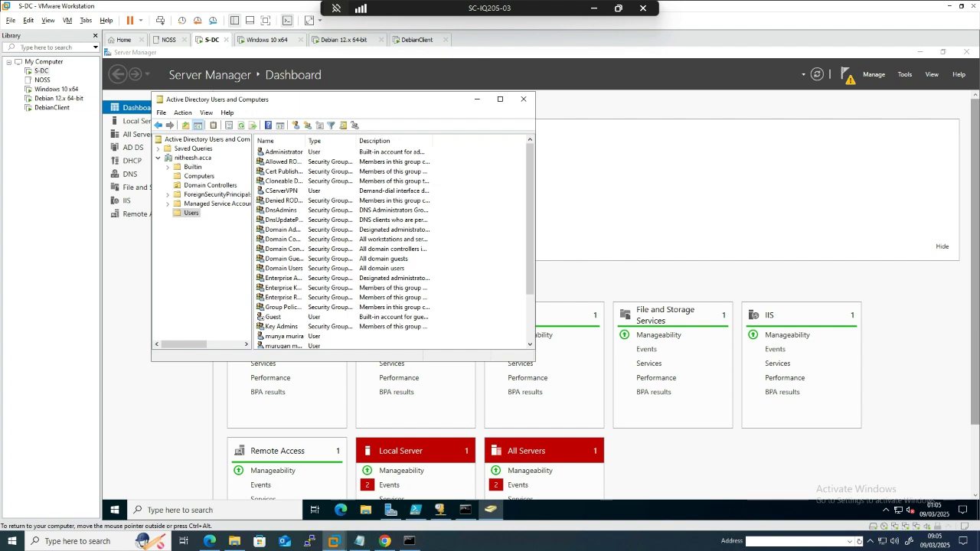
Step: Switch to the Word assessment document and highlight all of task 3, the network connectivity test paragraph, in bright green
{"action": "left_click", "coordinate": [355, 539]}
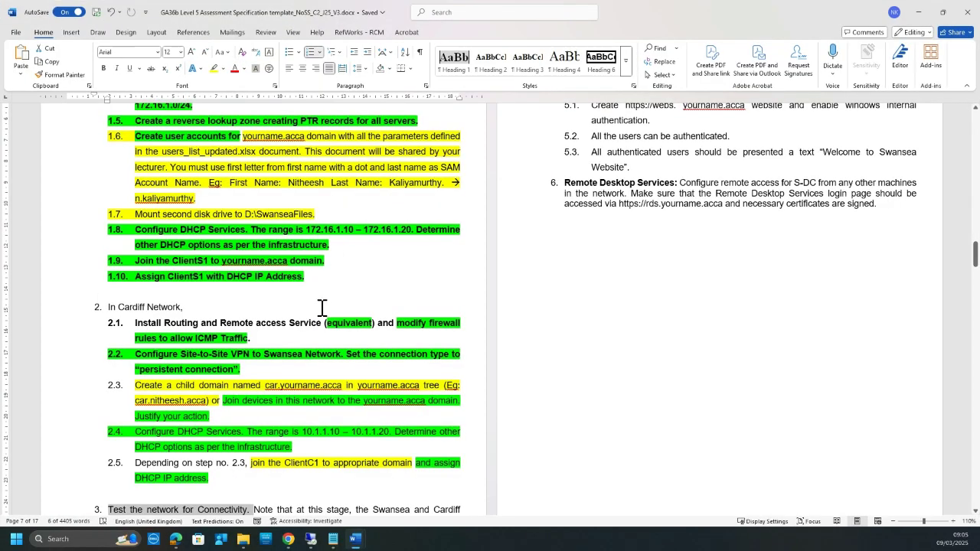
{"action": "scroll", "coordinate": [323, 307], "scroll_direction": "up", "scroll_amount": 3}
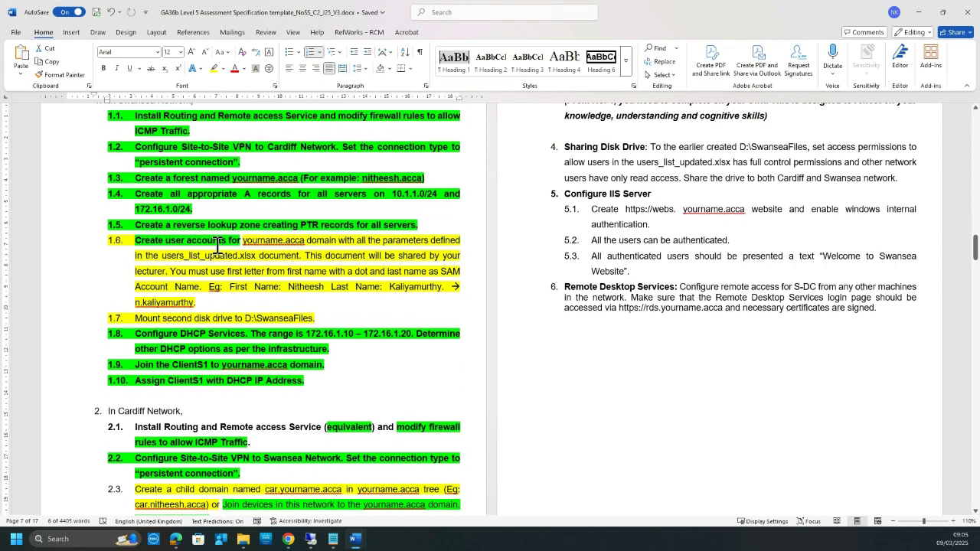
{"action": "scroll", "coordinate": [213, 240], "scroll_direction": "up", "scroll_amount": 1}
{"action": "scroll", "coordinate": [211, 237], "scroll_direction": "up", "scroll_amount": 1}
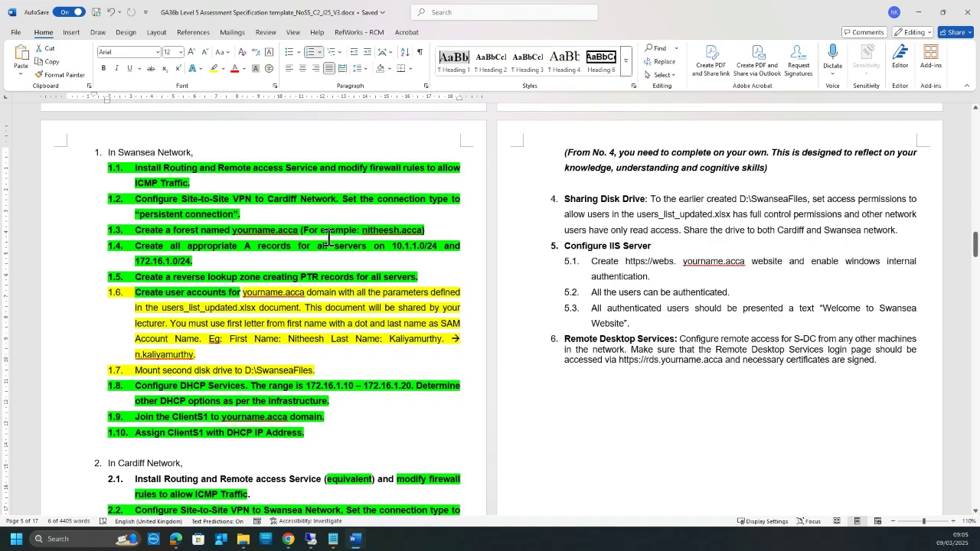
{"action": "scroll", "coordinate": [329, 238], "scroll_direction": "down", "scroll_amount": 3}
{"action": "scroll", "coordinate": [329, 238], "scroll_direction": "down", "scroll_amount": 3}
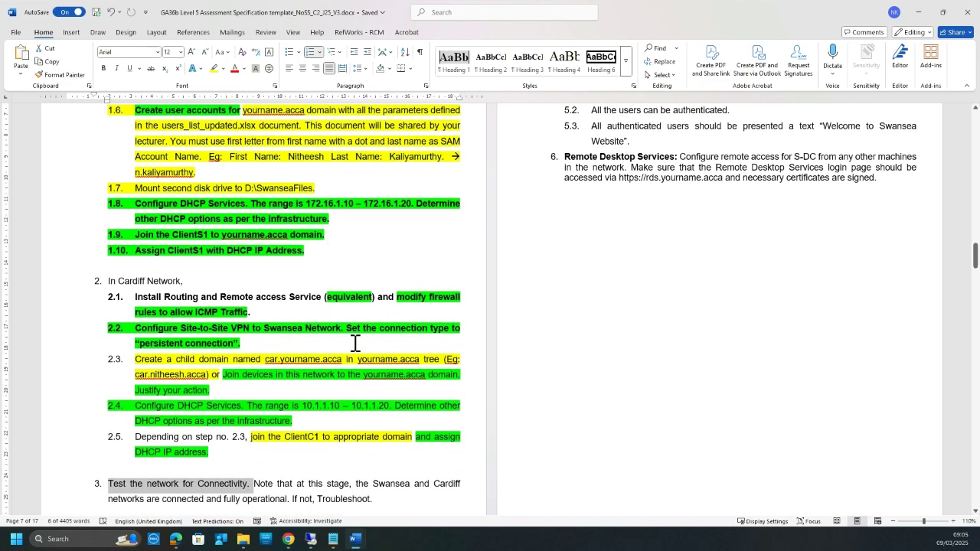
{"action": "scroll", "coordinate": [287, 455], "scroll_direction": "down", "scroll_amount": 2}
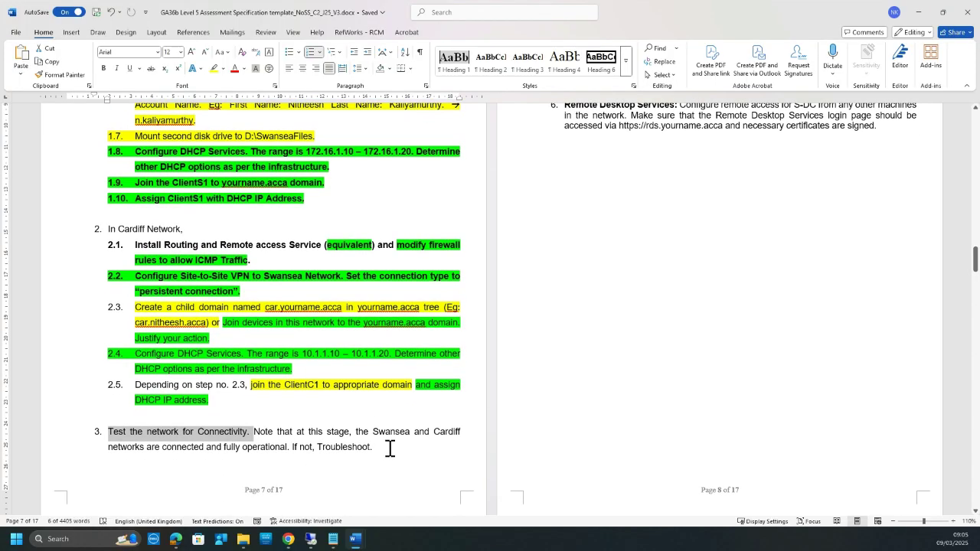
{"action": "left_click", "coordinate": [394, 448]}
{"action": "left_click_drag", "start_coordinate": [394, 447], "coordinate": [109, 435]}
{"action": "left_click", "coordinate": [223, 68]}
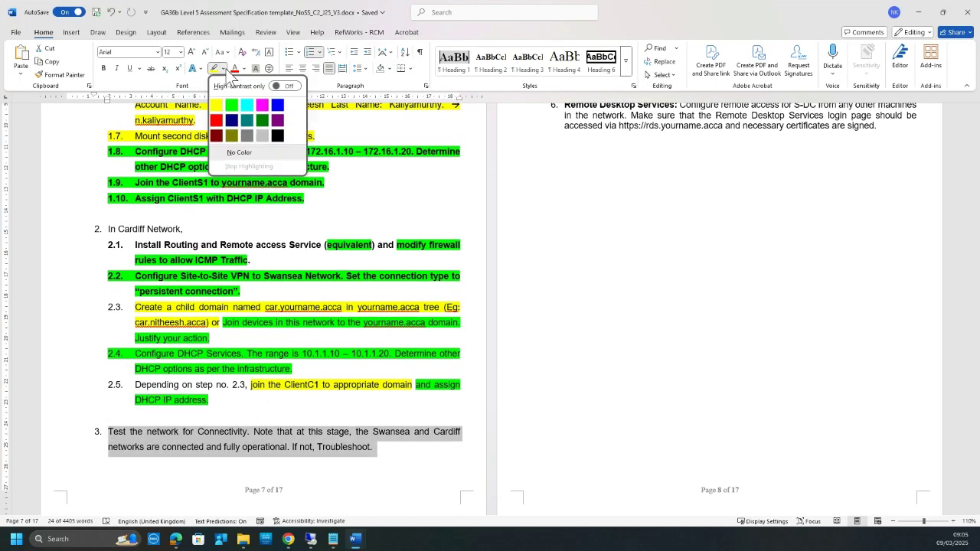
{"action": "left_click", "coordinate": [234, 103]}
{"action": "left_click", "coordinate": [373, 446]}
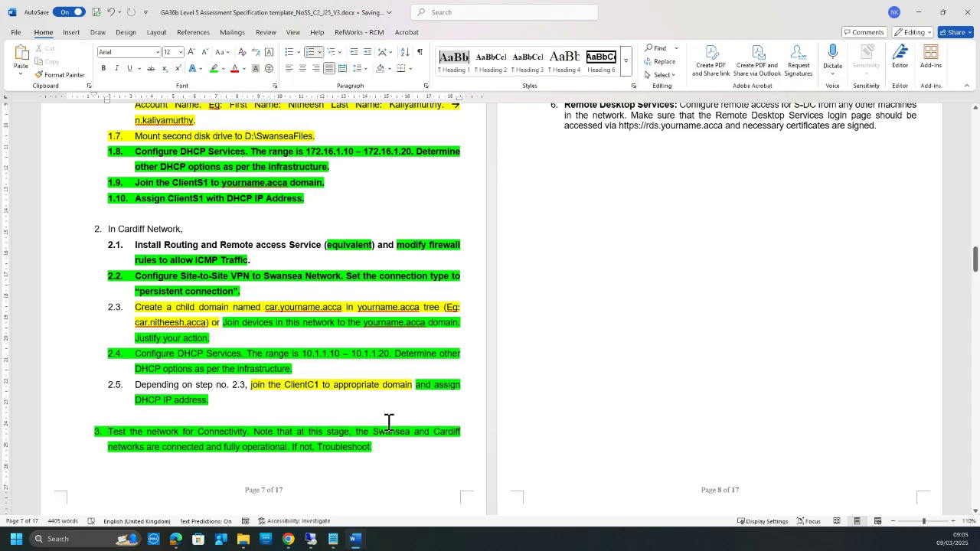
Step: Review task 1.7 on mounting the second disk drive and the Sharing Disk Drive requirements in task 4
{"action": "scroll", "coordinate": [425, 453], "scroll_direction": "up", "scroll_amount": 5}
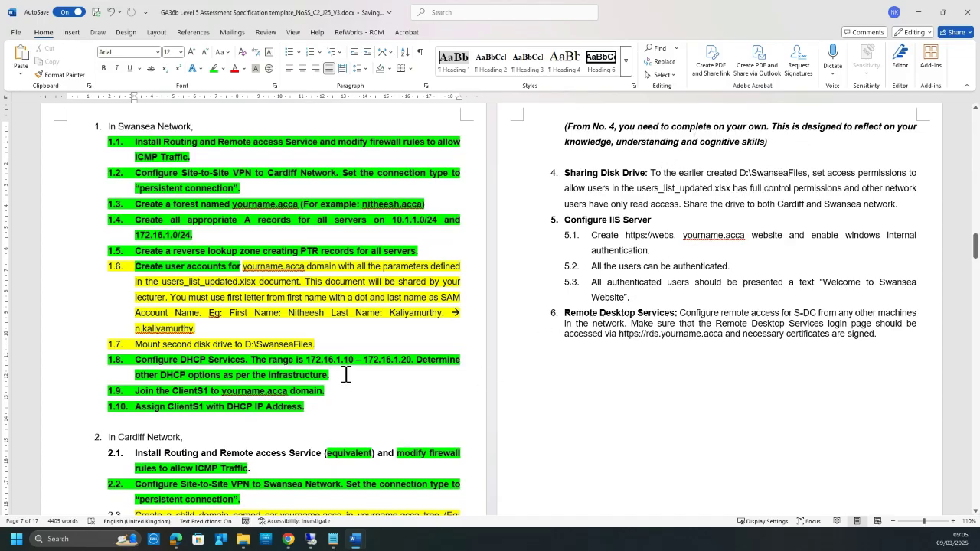
{"action": "left_click_drag", "start_coordinate": [319, 344], "coordinate": [396, 339]}
{"action": "left_click_drag", "start_coordinate": [907, 206], "coordinate": [657, 174]}
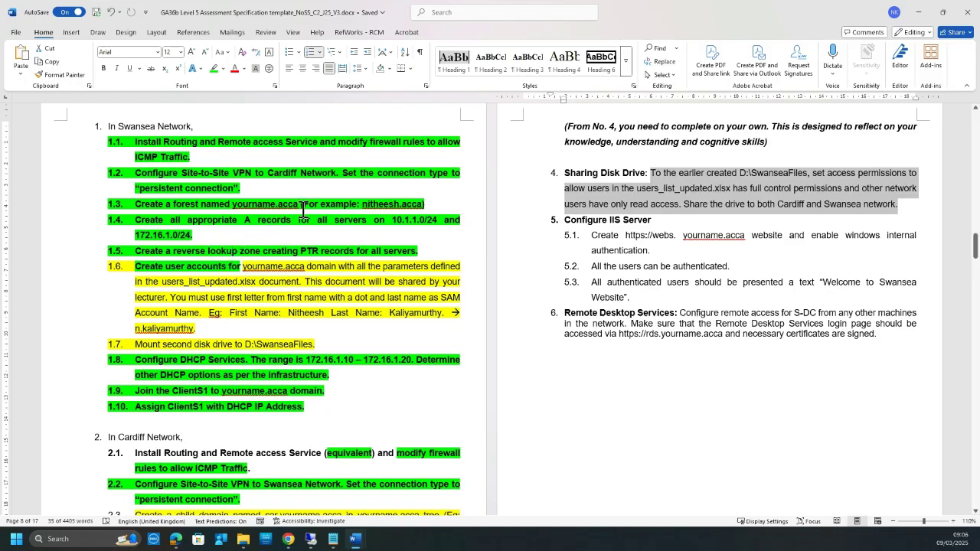
Step: Switch back to the S-DC virtual machine and examine the individual user accounts in the domain's Users container
{"action": "left_click", "coordinate": [311, 541]}
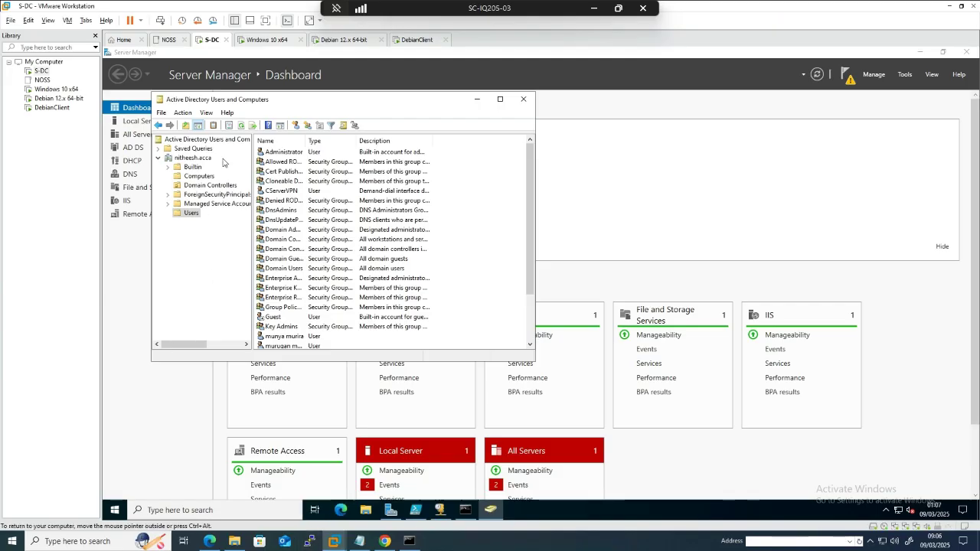
{"action": "left_click", "coordinate": [284, 336]}
{"action": "scroll", "coordinate": [290, 337], "scroll_direction": "down", "scroll_amount": 2}
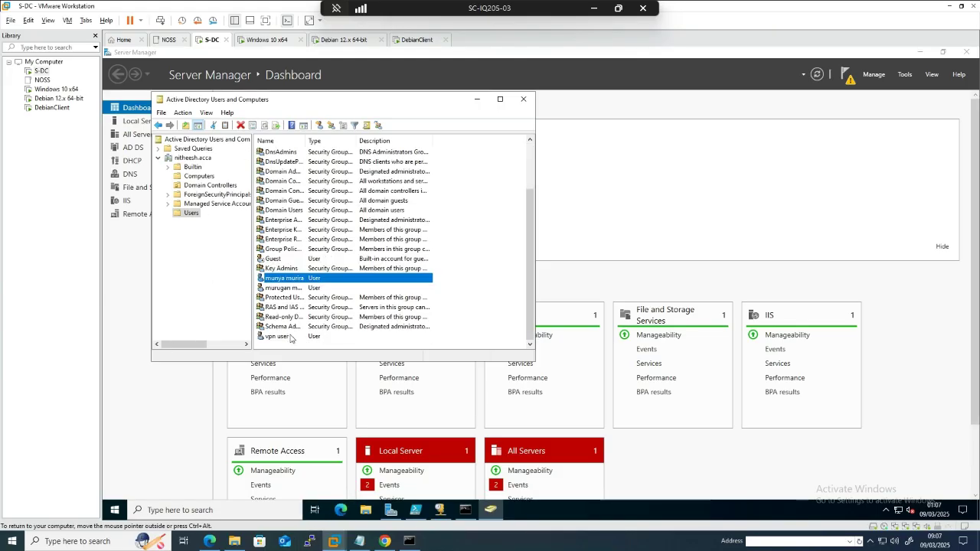
{"action": "left_click", "coordinate": [293, 288]}
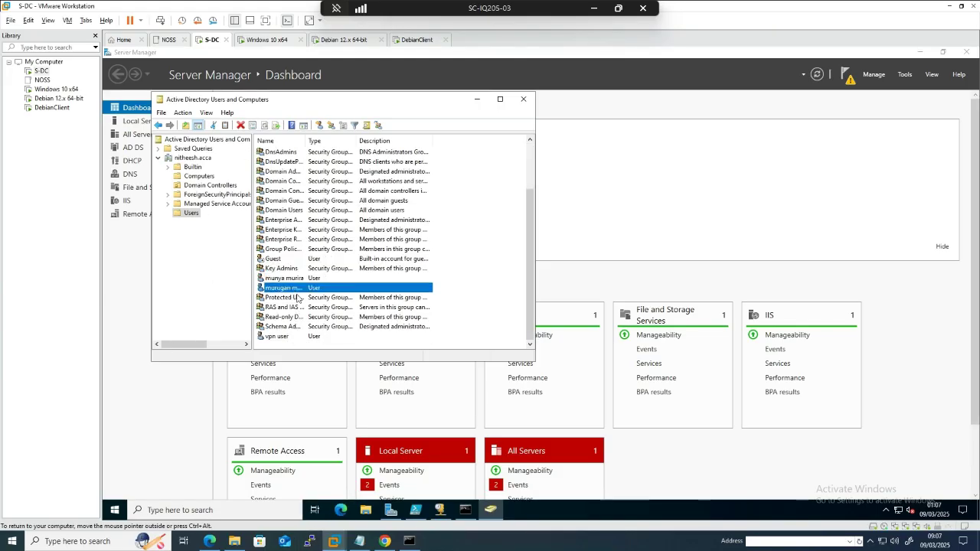
{"action": "left_click", "coordinate": [285, 338]}
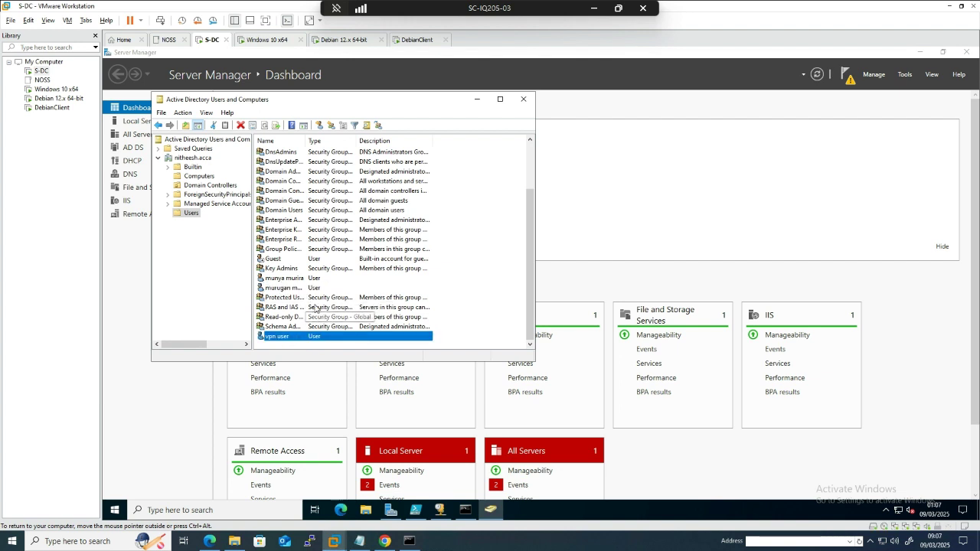
{"action": "scroll", "coordinate": [330, 307], "scroll_direction": "up", "scroll_amount": 1}
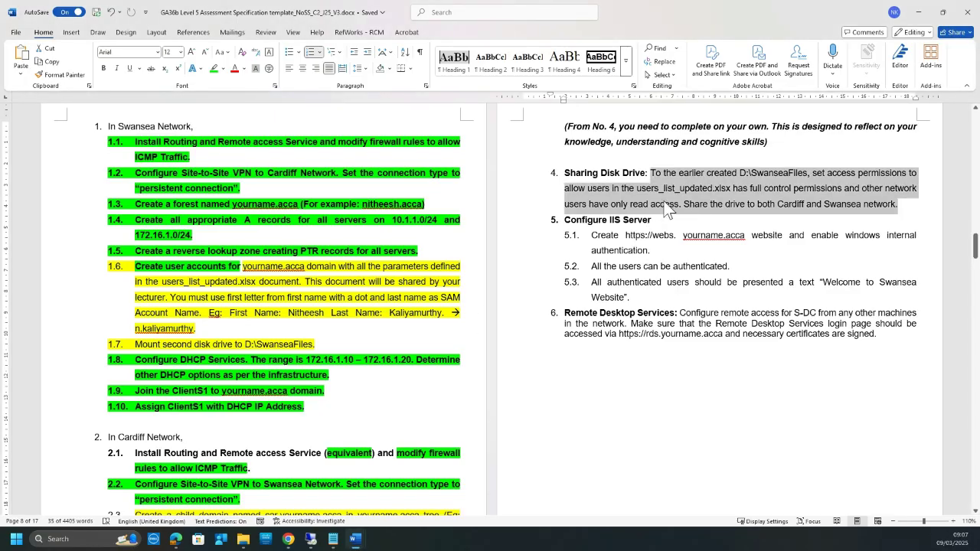
Step: Return to the Word document and review task 4's permission requirements for the users in users_list_updated.xlsx
{"action": "left_click_drag", "start_coordinate": [636, 188], "coordinate": [716, 188]}
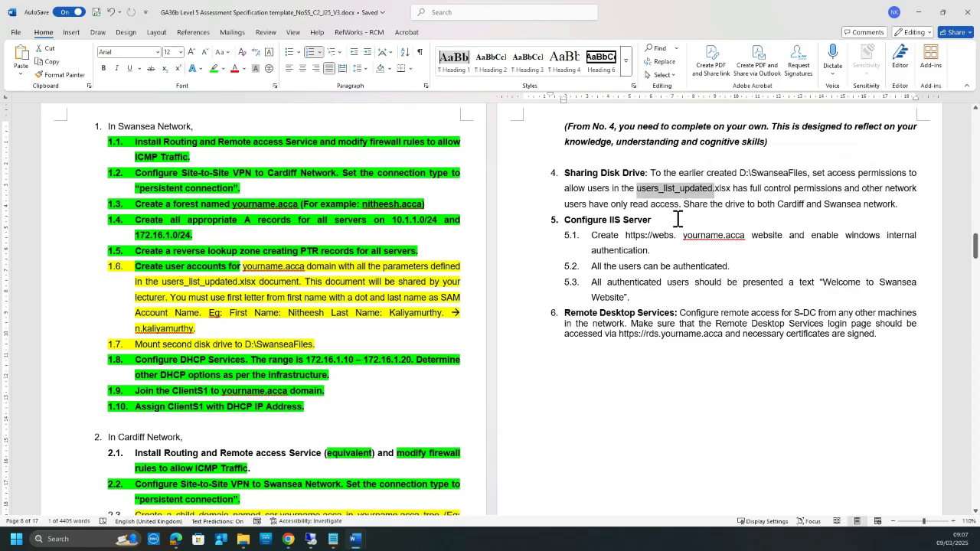
{"action": "left_click", "coordinate": [666, 221]}
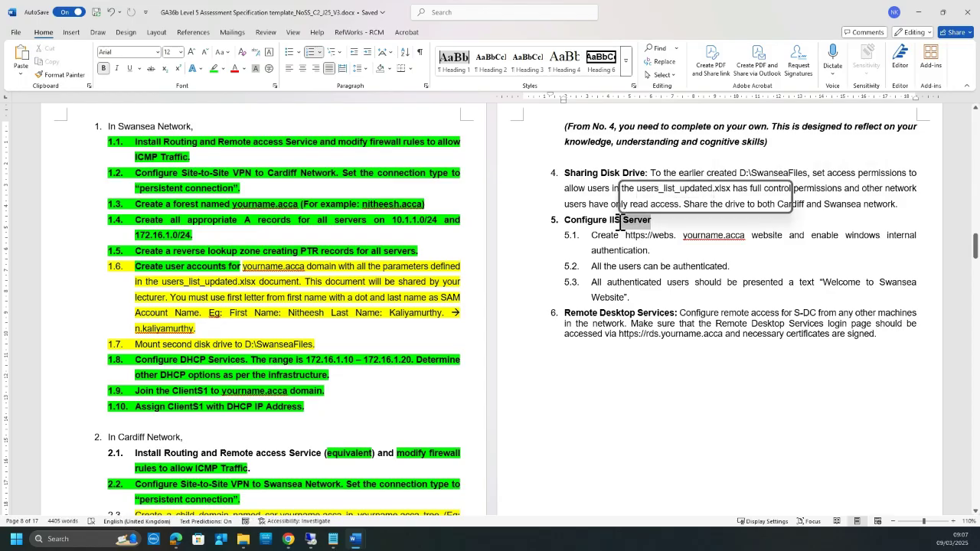
{"action": "left_click_drag", "start_coordinate": [910, 205], "coordinate": [570, 175]}
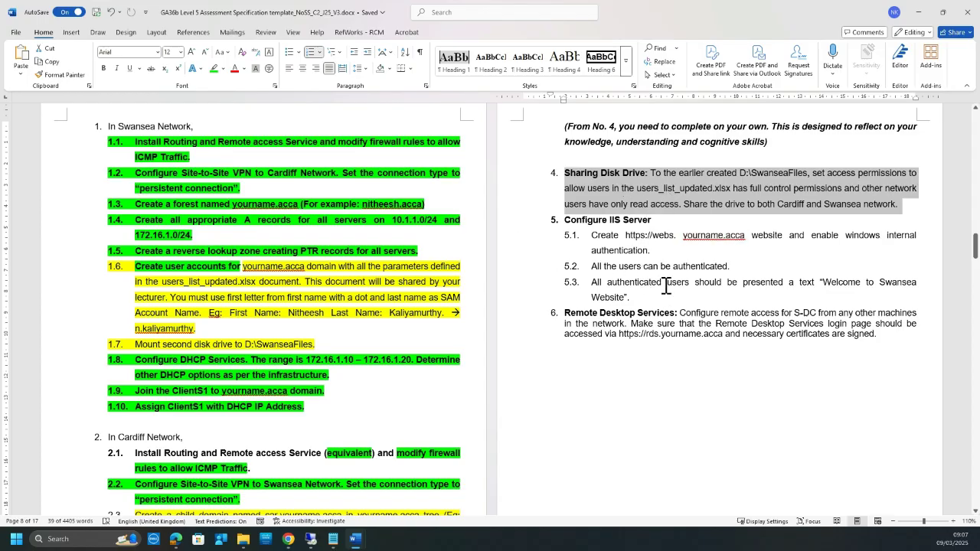
Step: On S-DC, minimize Active Directory Users and Computers, open Internet Information Services (IIS) Manager from Server Manager and select the S-DC server
{"action": "left_click", "coordinate": [333, 539]}
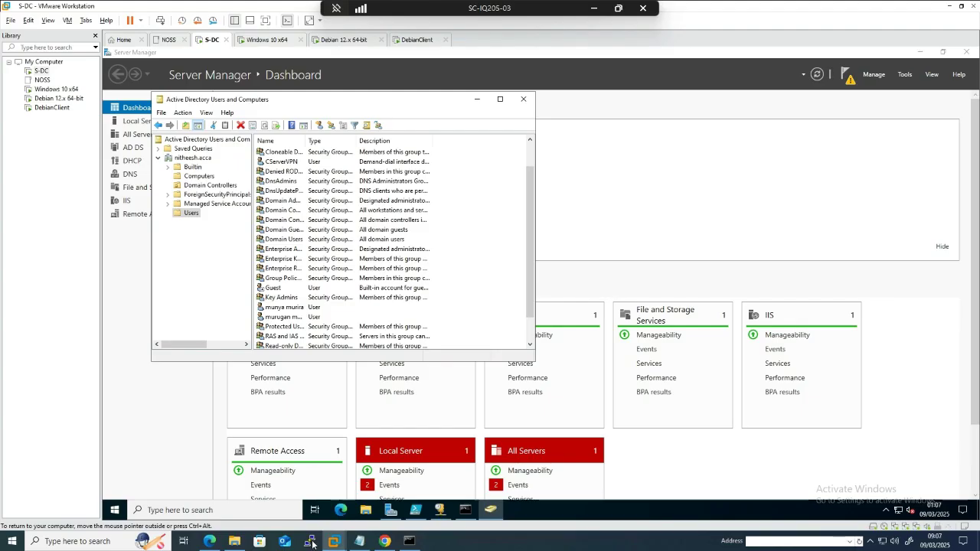
{"action": "left_click", "coordinate": [477, 98]}
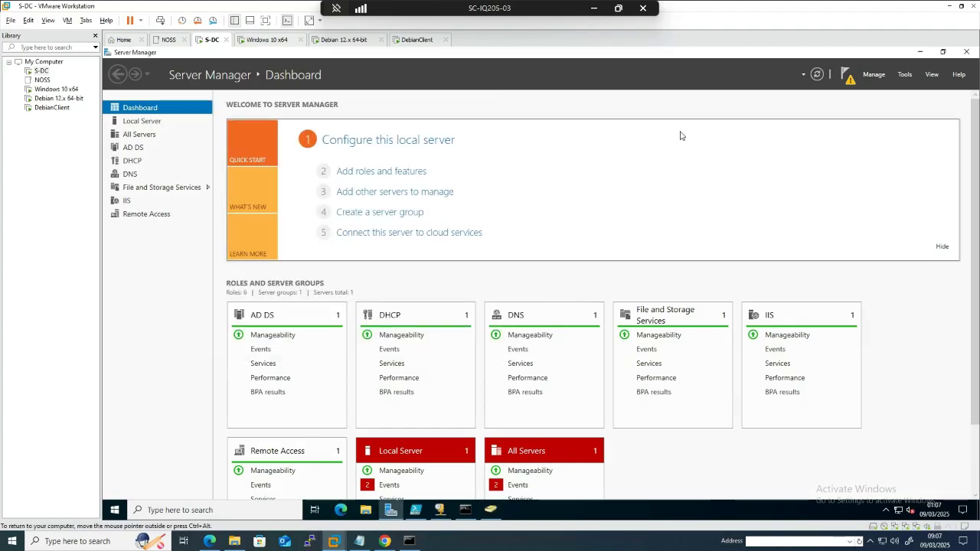
{"action": "left_click", "coordinate": [902, 79]}
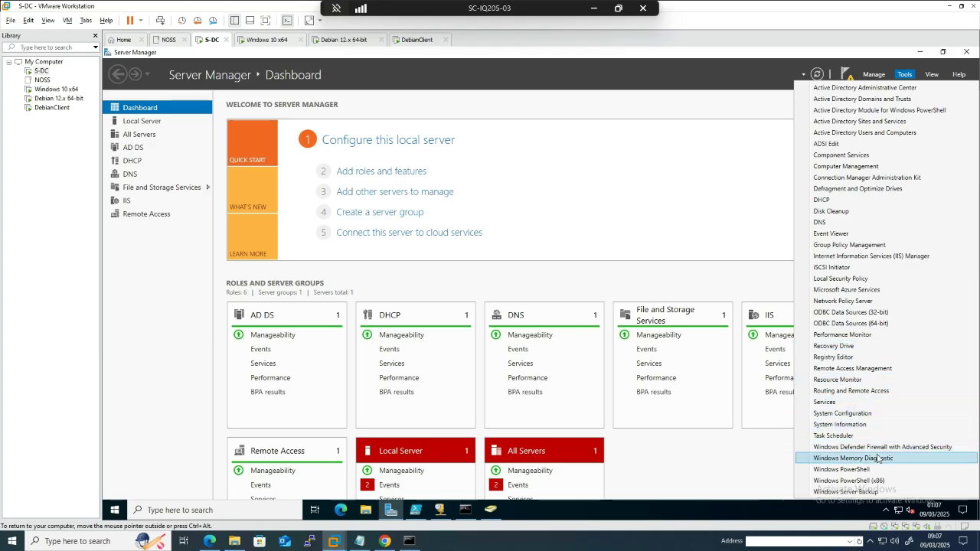
{"action": "left_click", "coordinate": [887, 257]}
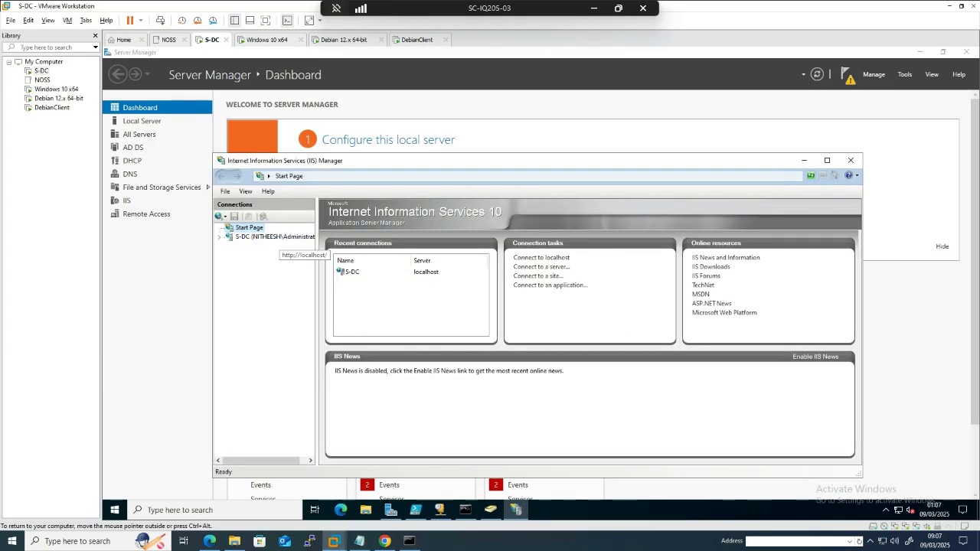
{"action": "left_click", "coordinate": [274, 237]}
{"action": "right_click", "coordinate": [265, 238]}
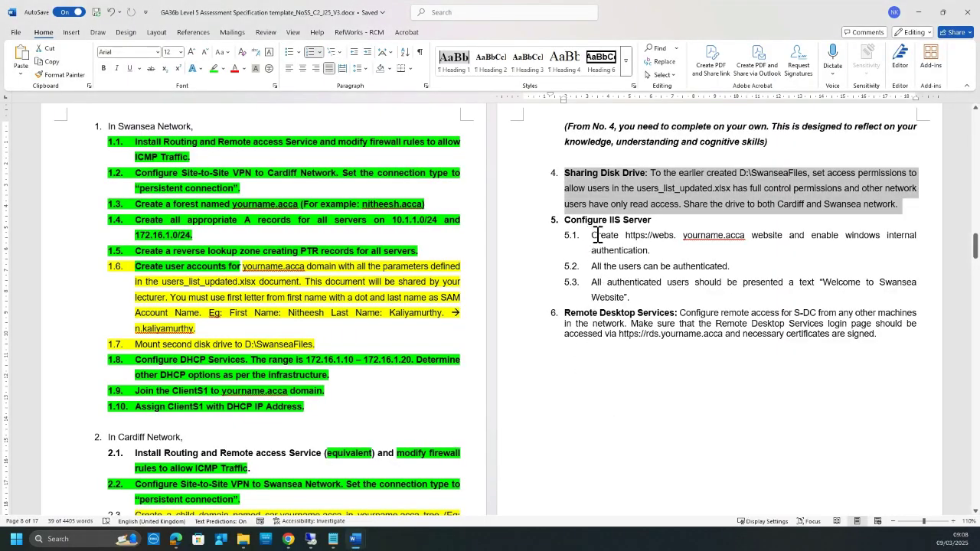
Step: In the Word document, examine the website and authentication requirements of task 5, Configure IIS Server, and the text of task 6, Remote Desktop Services
{"action": "left_click_drag", "start_coordinate": [653, 235], "coordinate": [626, 235]}
{"action": "left_click", "coordinate": [653, 249]}
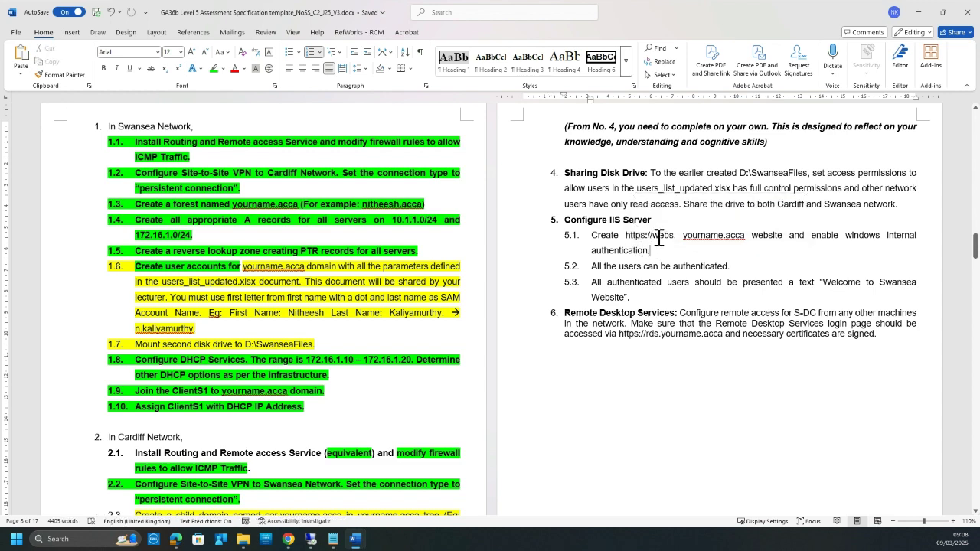
{"action": "double_click", "coordinate": [700, 242]}
{"action": "left_click", "coordinate": [768, 236]}
{"action": "left_click", "coordinate": [891, 249]}
{"action": "left_click_drag", "start_coordinate": [731, 267], "coordinate": [604, 266]}
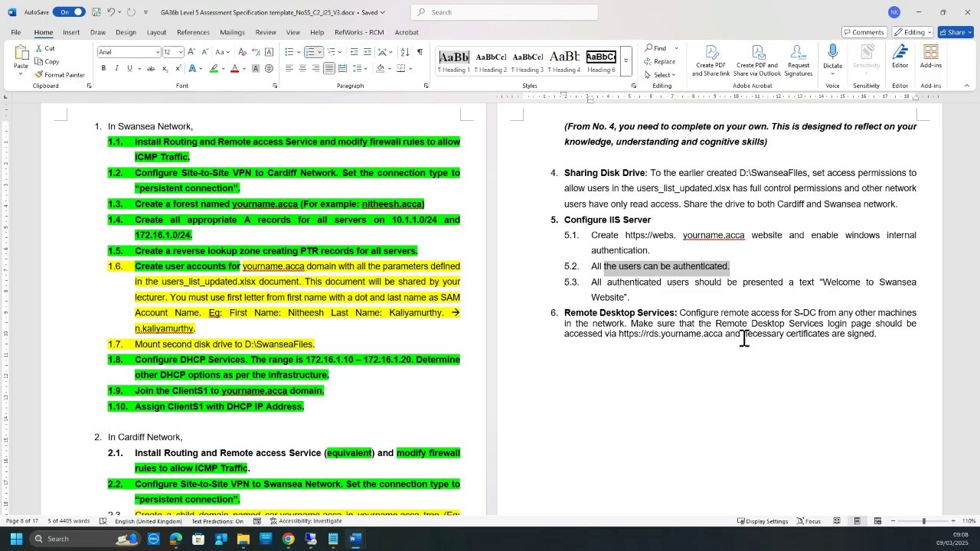
{"action": "left_click_drag", "start_coordinate": [659, 297], "coordinate": [568, 226]}
{"action": "left_click", "coordinate": [673, 349]}
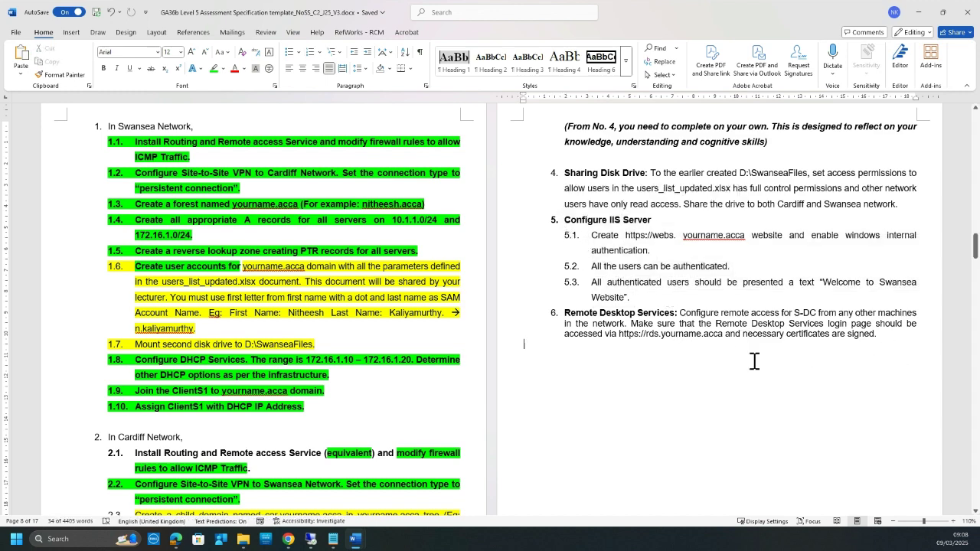
{"action": "left_click_drag", "start_coordinate": [887, 341], "coordinate": [673, 314]}
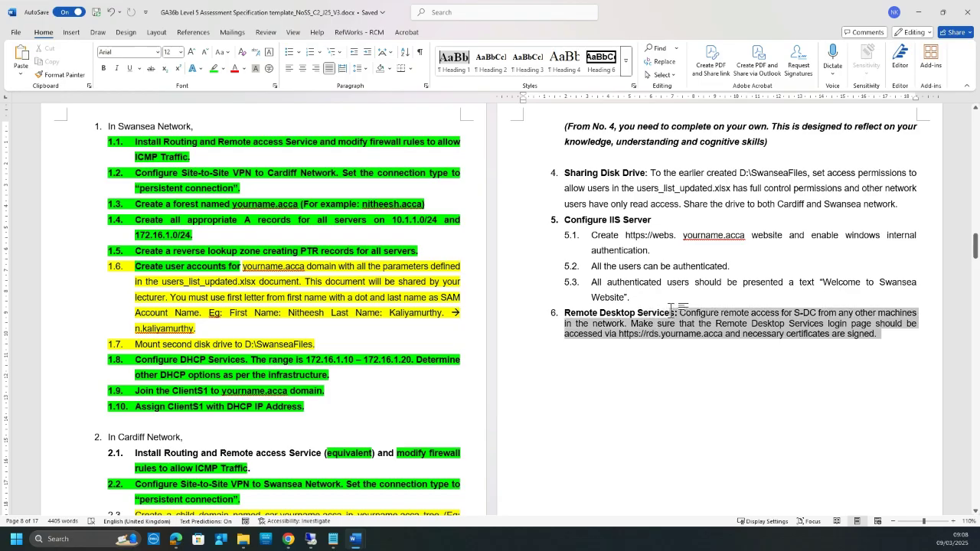
{"action": "left_click", "coordinate": [722, 356]}
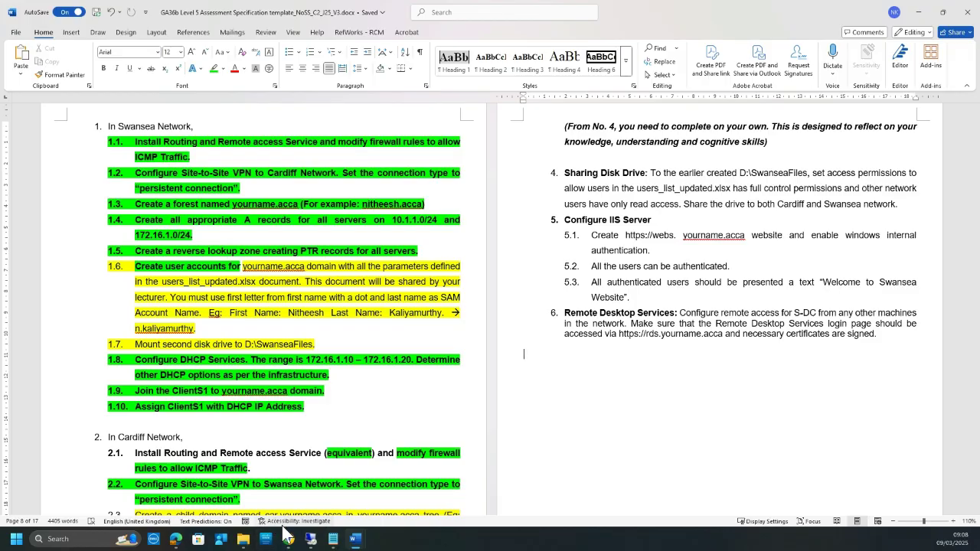
Step: On S-DC, search Windows for "remo" and open Remote Desktop Connection
{"action": "left_click", "coordinate": [310, 539]}
{"action": "left_click", "coordinate": [184, 509]}
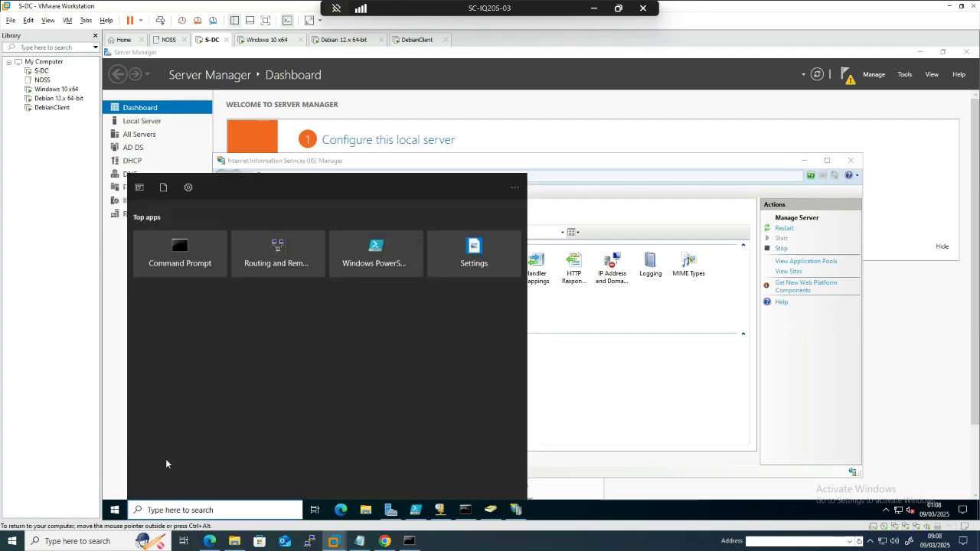
{"action": "type", "text": "remo"}
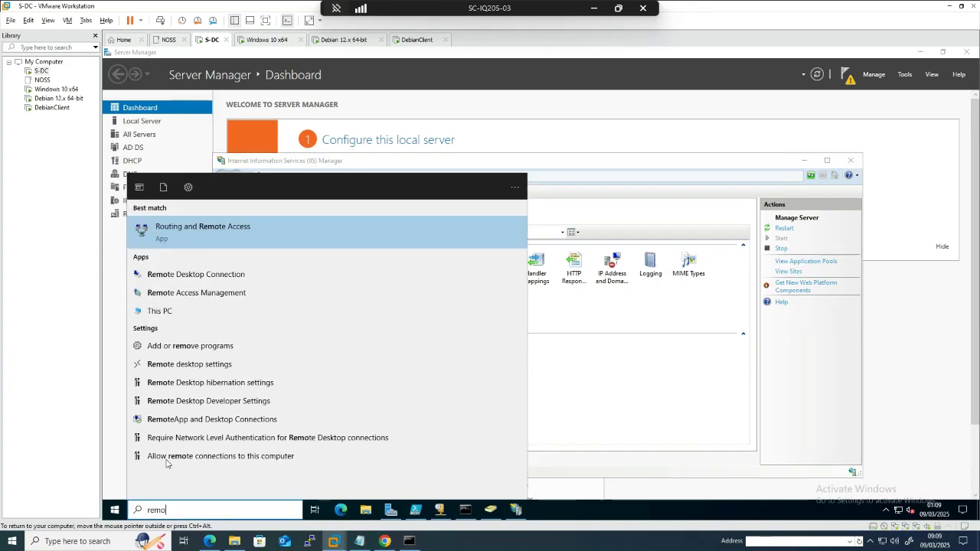
{"action": "key", "text": "Down"}
{"action": "key", "text": "Return"}
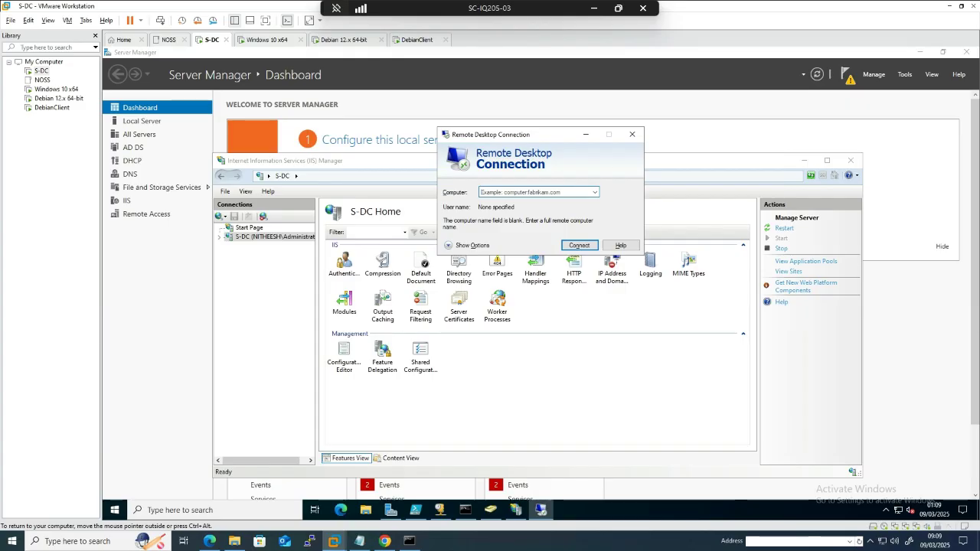
{"action": "key", "text": "alt+Tab"}
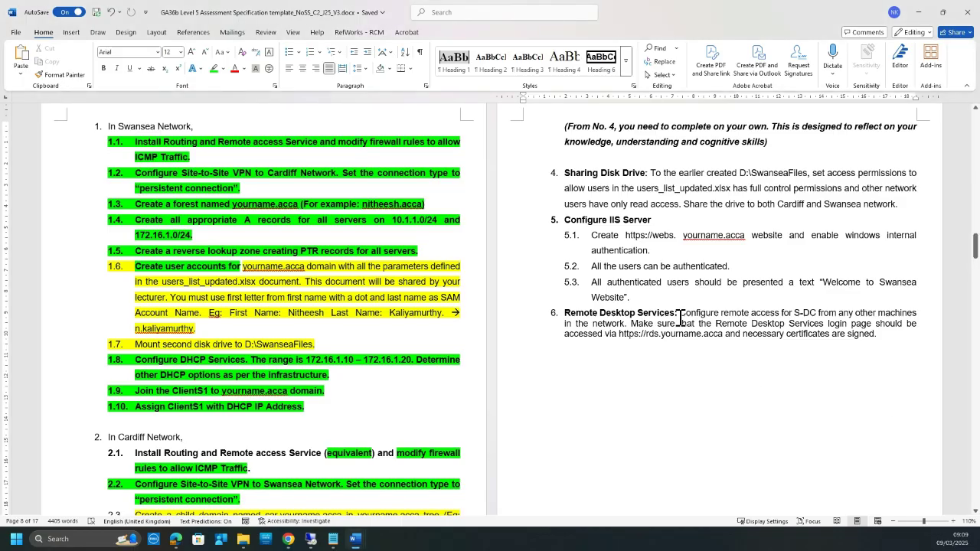
{"action": "left_click_drag", "start_coordinate": [620, 334], "coordinate": [726, 337]}
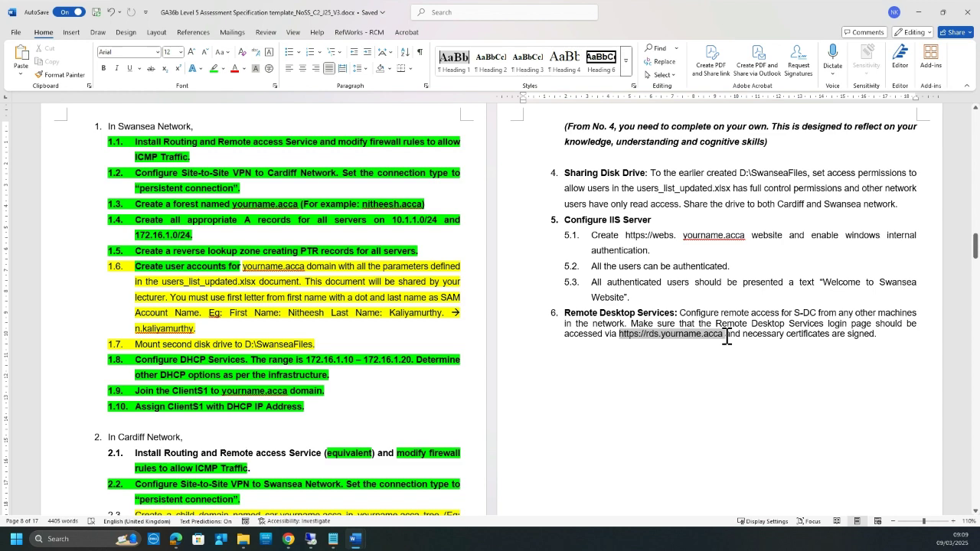
{"action": "left_click", "coordinate": [778, 380]}
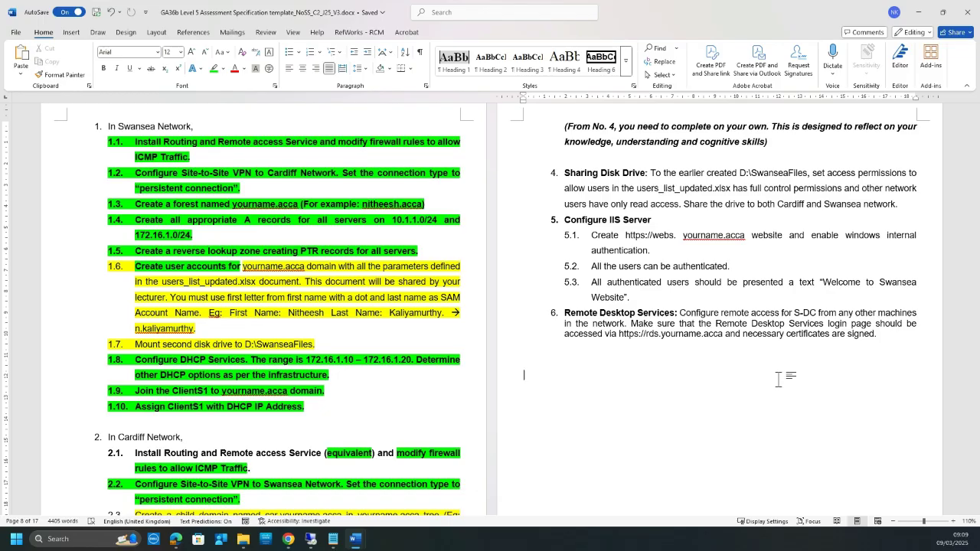
{"action": "left_click_drag", "start_coordinate": [894, 338], "coordinate": [541, 177]}
{"action": "left_click", "coordinate": [701, 334]}
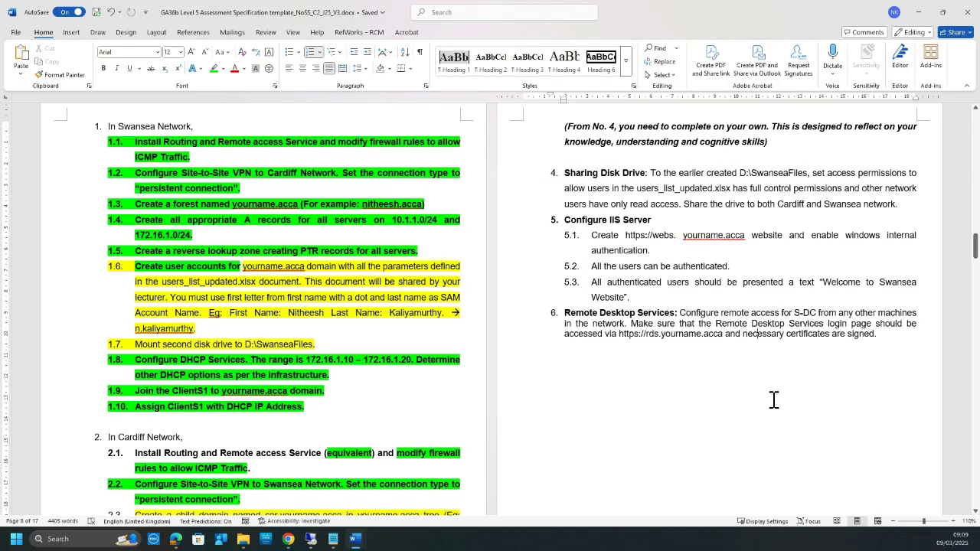
{"action": "scroll", "coordinate": [711, 400], "scroll_direction": "up", "scroll_amount": 1}
{"action": "scroll", "coordinate": [772, 395], "scroll_direction": "down", "scroll_amount": 3}
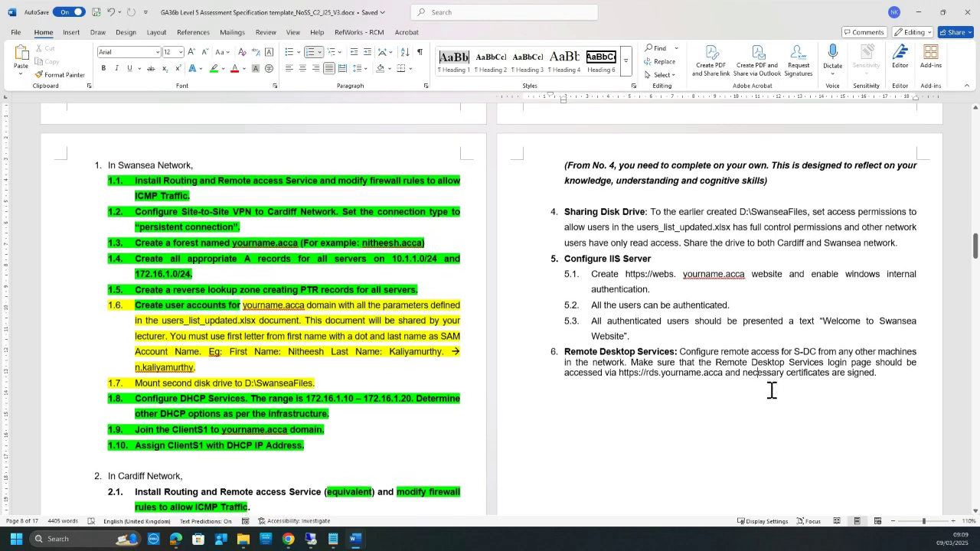
Step: Select the text of tasks 4 to 6, from Sharing Disk Drive through Remote Desktop Services, to review the self-completed tasks
{"action": "scroll", "coordinate": [771, 390], "scroll_direction": "down", "scroll_amount": 3}
{"action": "scroll", "coordinate": [771, 391], "scroll_direction": "up", "scroll_amount": 5}
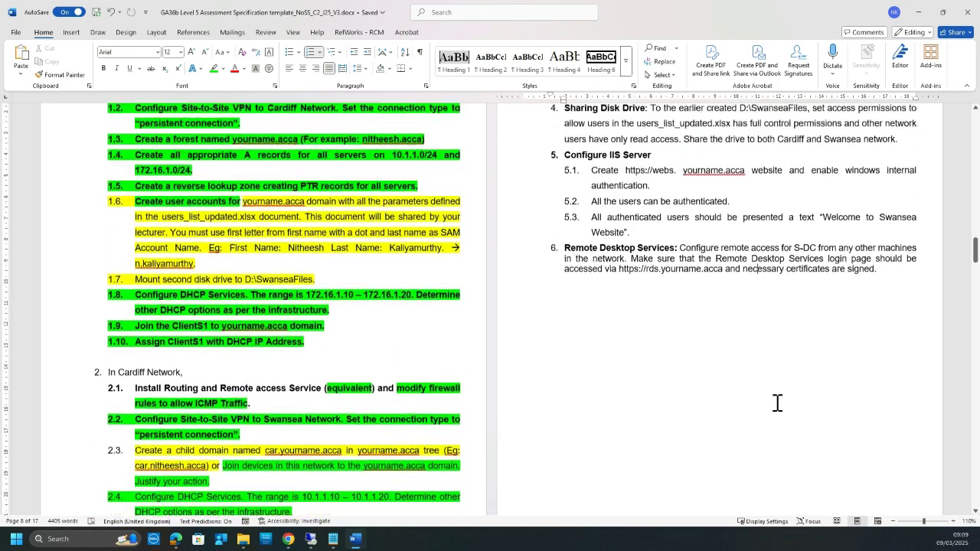
{"action": "left_click_drag", "start_coordinate": [875, 335], "coordinate": [547, 173]}
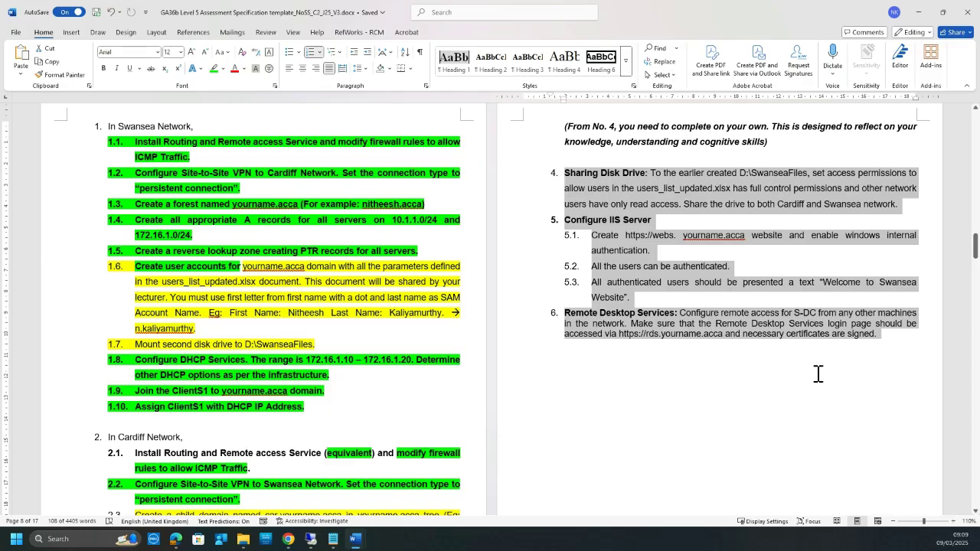
{"action": "scroll", "coordinate": [818, 373], "scroll_direction": "up", "scroll_amount": 1}
{"action": "scroll", "coordinate": [674, 341], "scroll_direction": "down", "scroll_amount": 3}
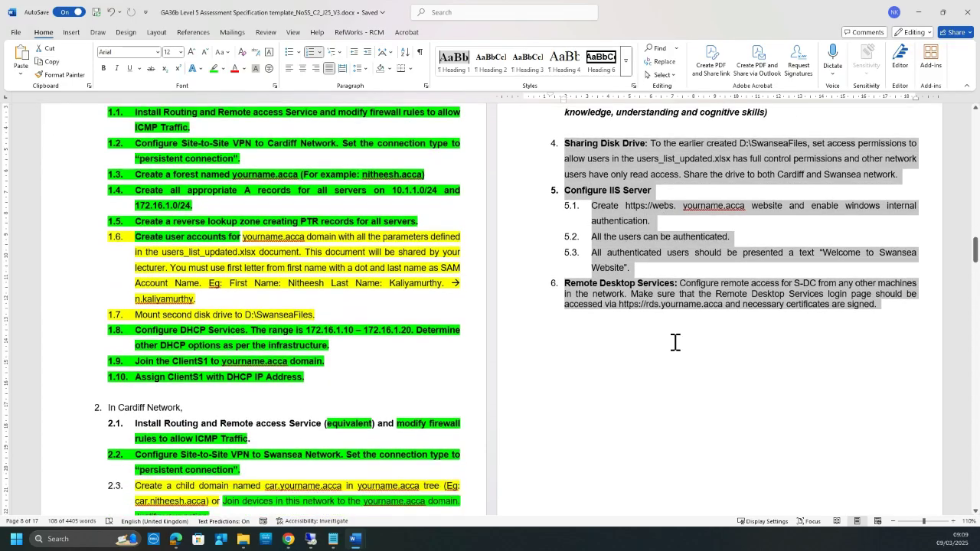
Step: Examine the Marking Scheme tables on page 9, including the Practical Application Skills topics and their marks
{"action": "scroll", "coordinate": [675, 335], "scroll_direction": "down", "scroll_amount": 7}
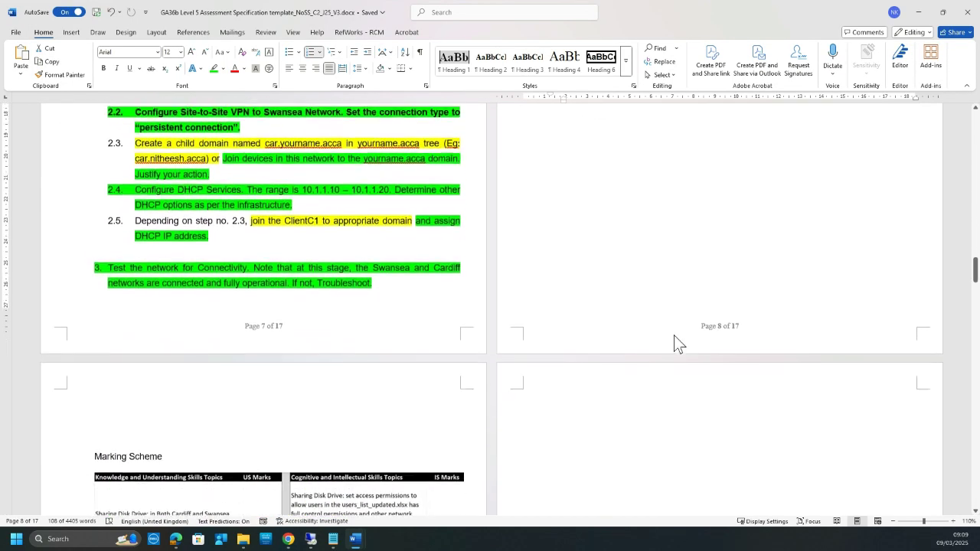
{"action": "scroll", "coordinate": [675, 335], "scroll_direction": "down", "scroll_amount": 3}
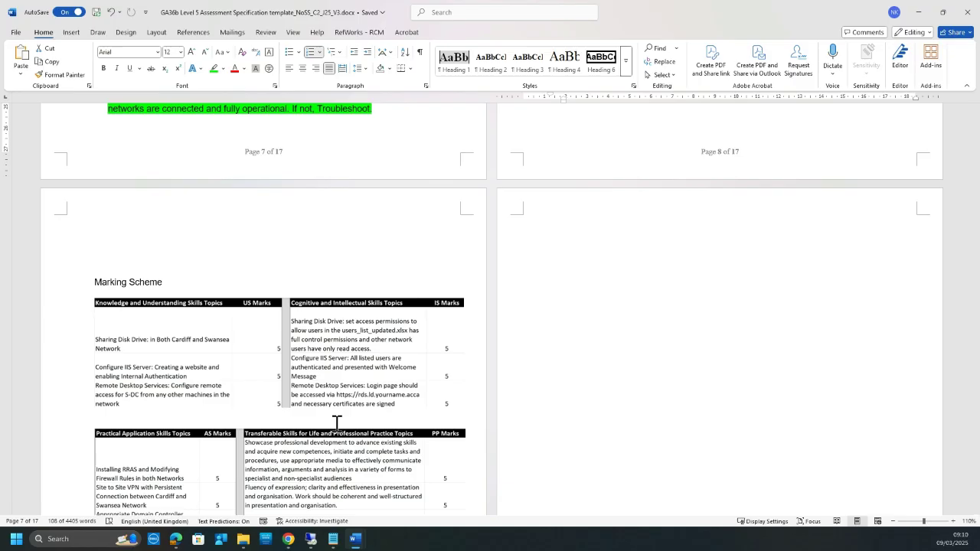
{"action": "scroll", "coordinate": [434, 383], "scroll_direction": "down", "scroll_amount": 1}
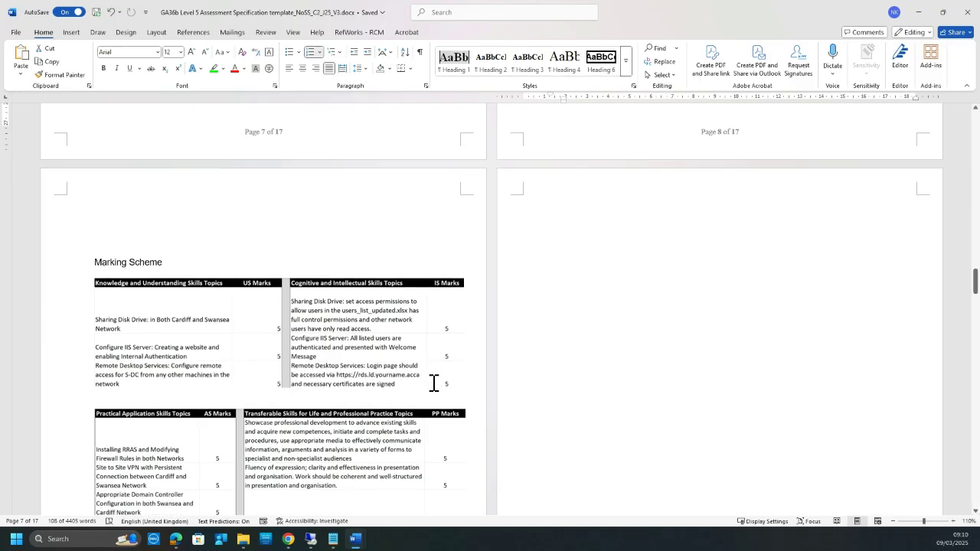
{"action": "scroll", "coordinate": [434, 383], "scroll_direction": "down", "scroll_amount": 3}
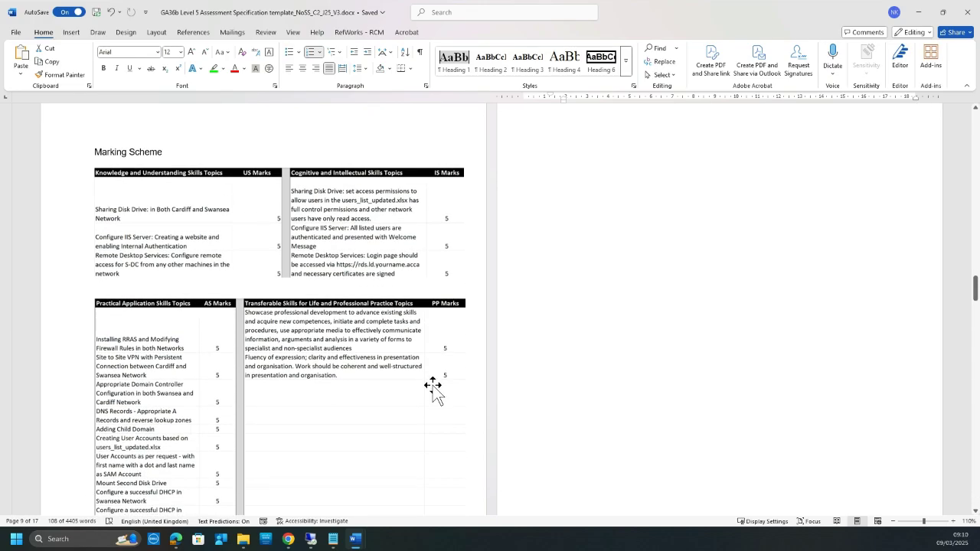
{"action": "scroll", "coordinate": [434, 386], "scroll_direction": "down", "scroll_amount": 2}
{"action": "scroll", "coordinate": [192, 329], "scroll_direction": "down", "scroll_amount": 1}
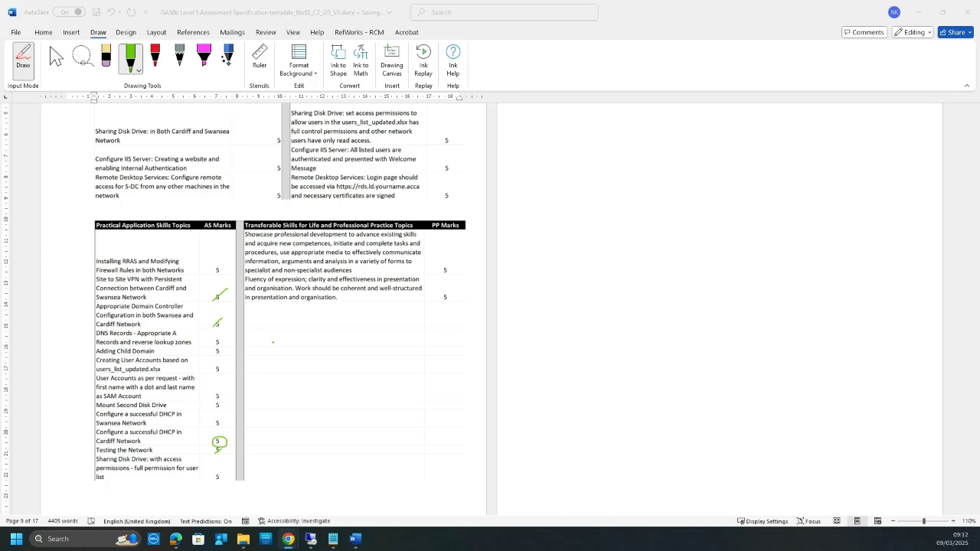
Step: Place an ink dot in the blank area of the lower marking table, leave drawing mode and return to the Knowledge and Understanding Skills table
{"action": "left_click", "coordinate": [348, 338]}
{"action": "key", "text": "Escape"}
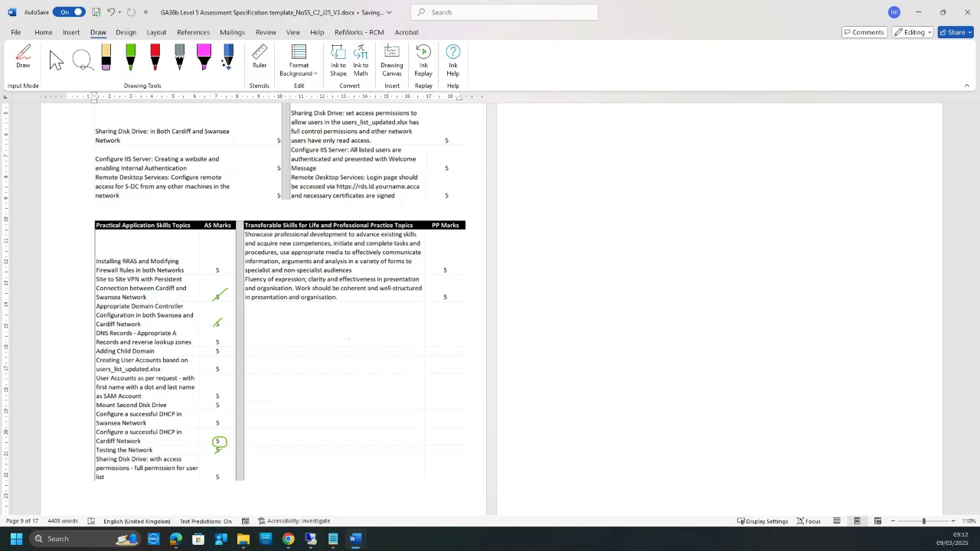
{"action": "scroll", "coordinate": [279, 220], "scroll_direction": "up", "scroll_amount": 2}
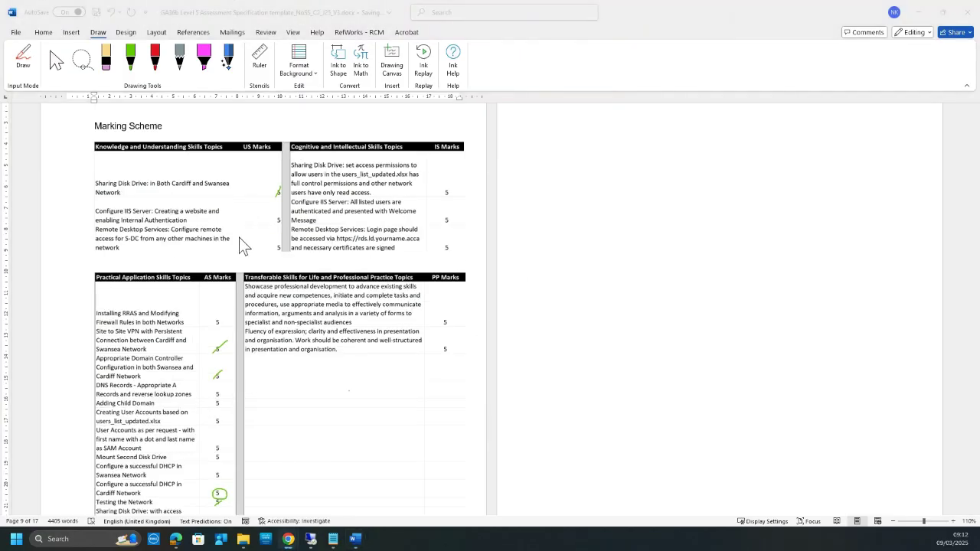